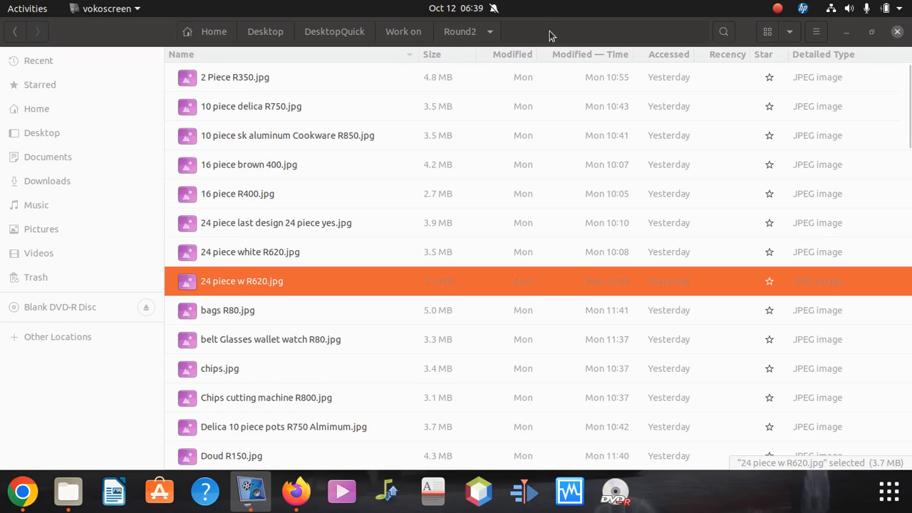
- Open the viewtotake.com shop front page in place of the product editing page
left_click_drag(553, 28, 545, 222)
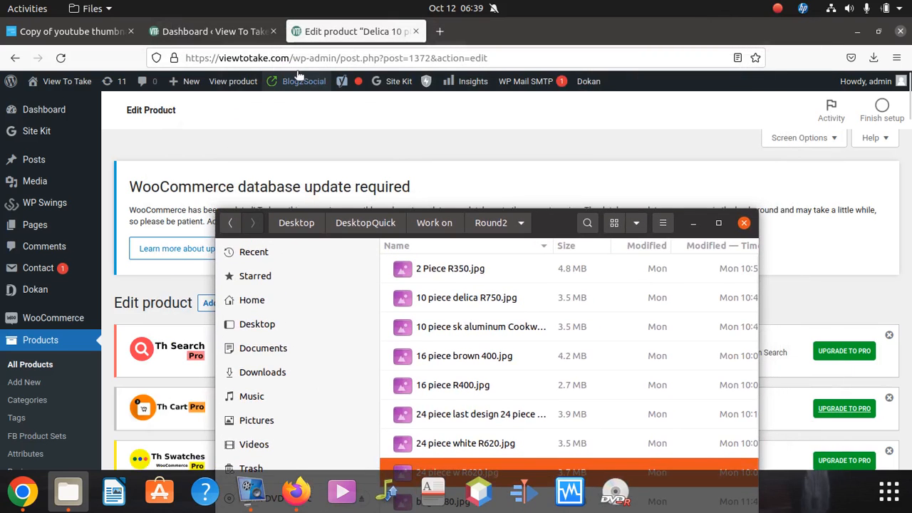
left_click_drag(289, 57, 221, 58)
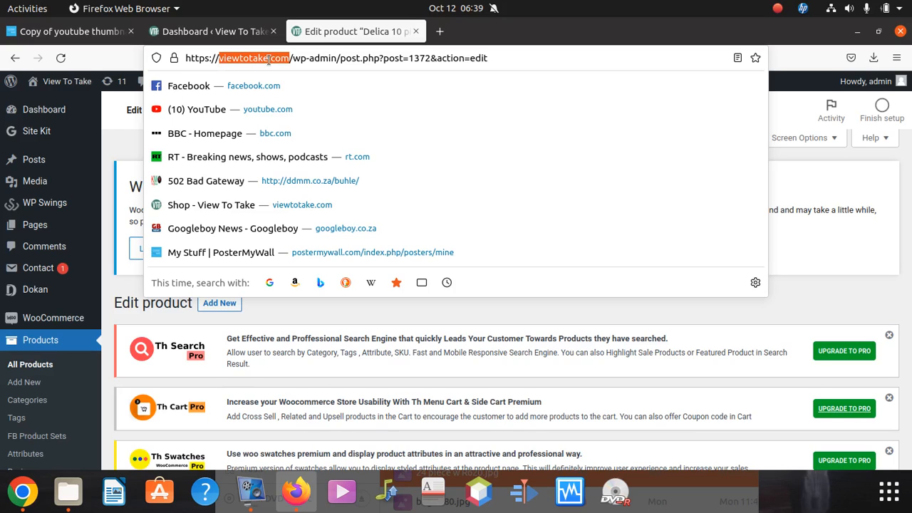
left_click(292, 57)
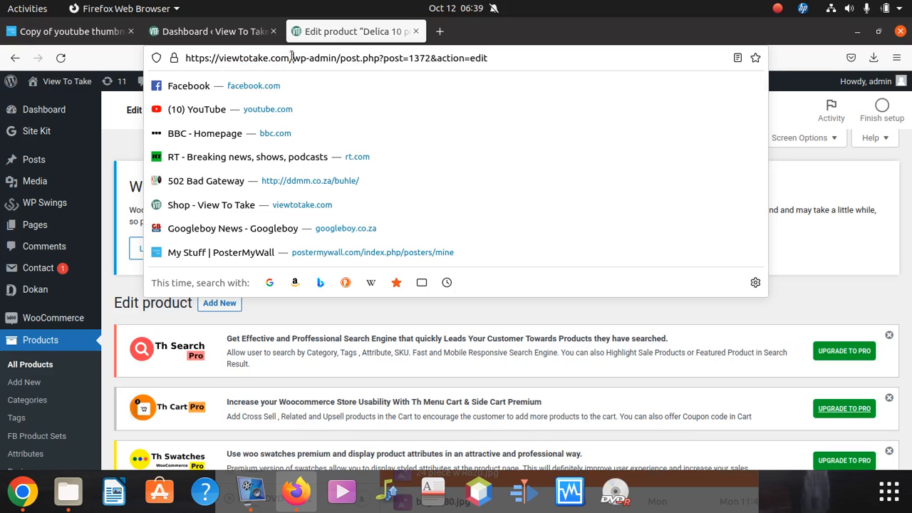
left_click_drag(293, 58, 813, 72)
key("BackSpace")
key("Return")
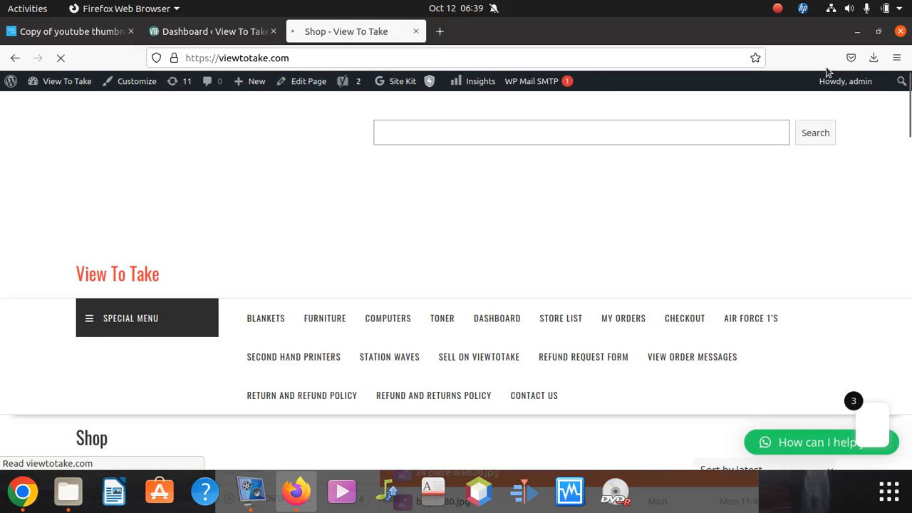
- Look through the shop's product listing, comparing the photos with plain backgrounds to those with cluttered backgrounds
scroll(322, 280, "down", 5)
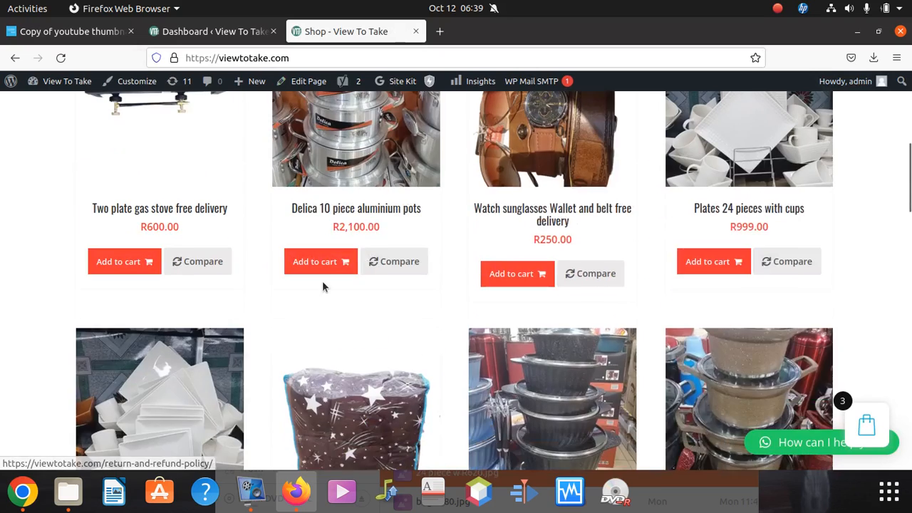
scroll(322, 281, "up", 2)
scroll(325, 280, "up", 1)
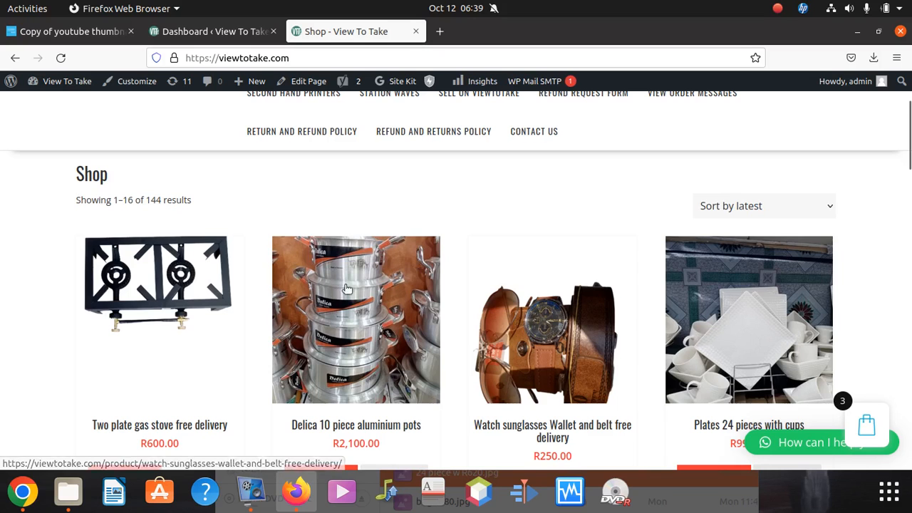
scroll(332, 283, "down", 2)
scroll(332, 283, "up", 2)
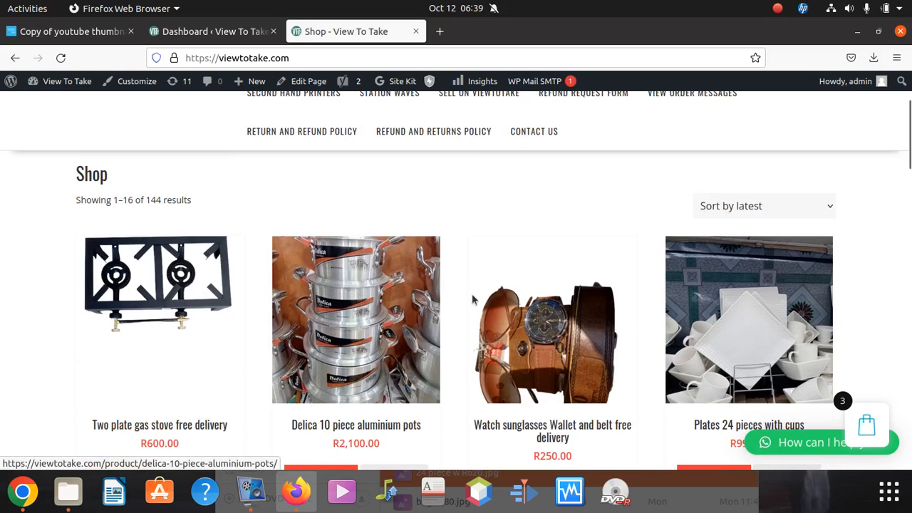
scroll(749, 286, "down", 2)
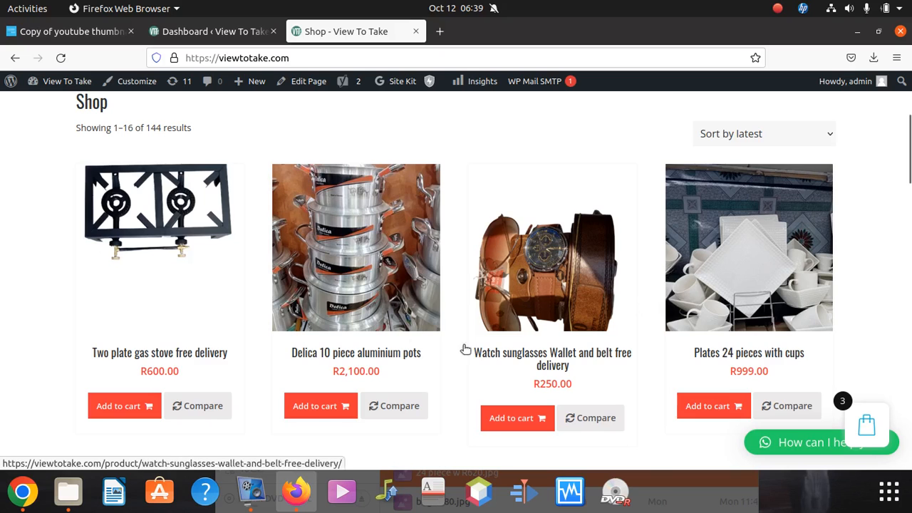
scroll(399, 347, "down", 5)
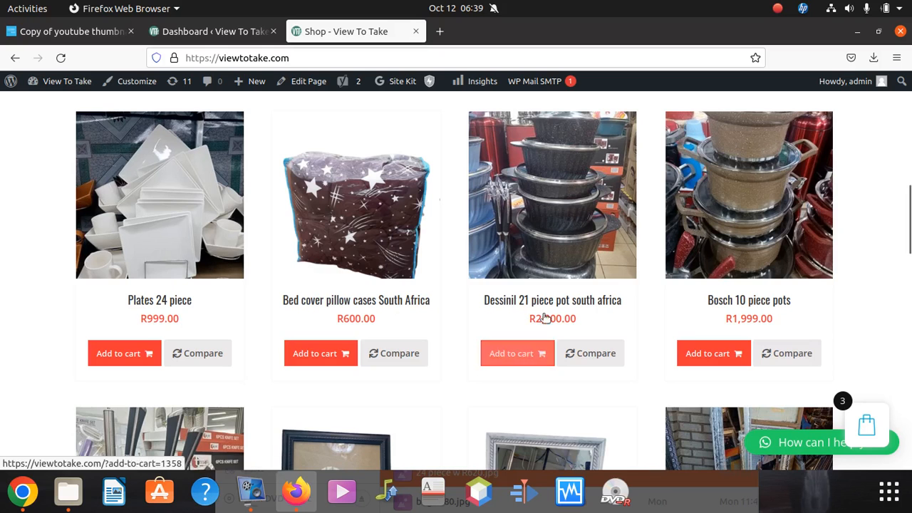
scroll(468, 238, "up", 4)
scroll(642, 297, "down", 2)
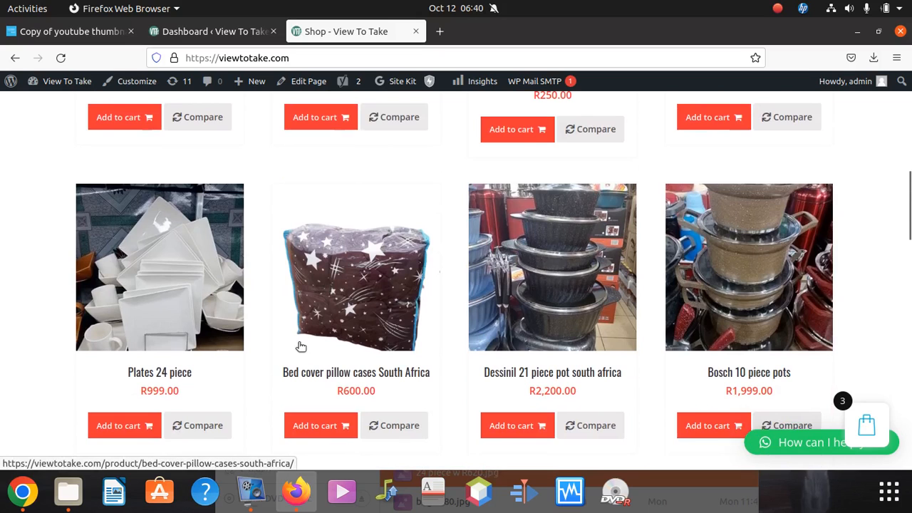
scroll(301, 347, "up", 6)
scroll(153, 298, "down", 2)
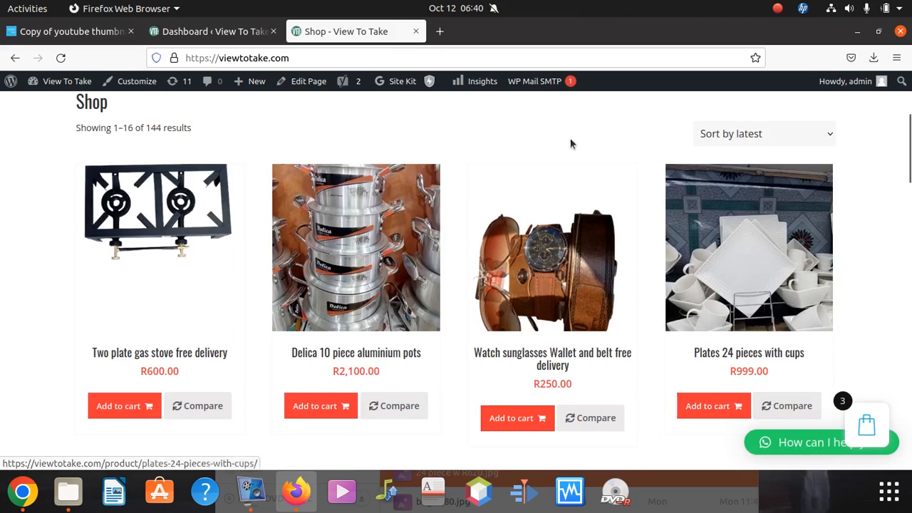
scroll(271, 232, "up", 2)
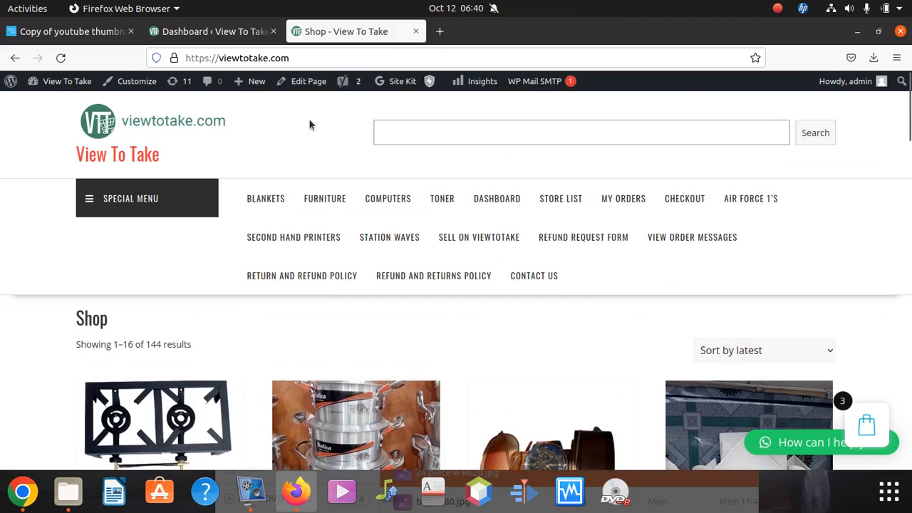
- Search Google for "remove bg" in a new browser tab and open the remove.bg website
left_click(439, 31)
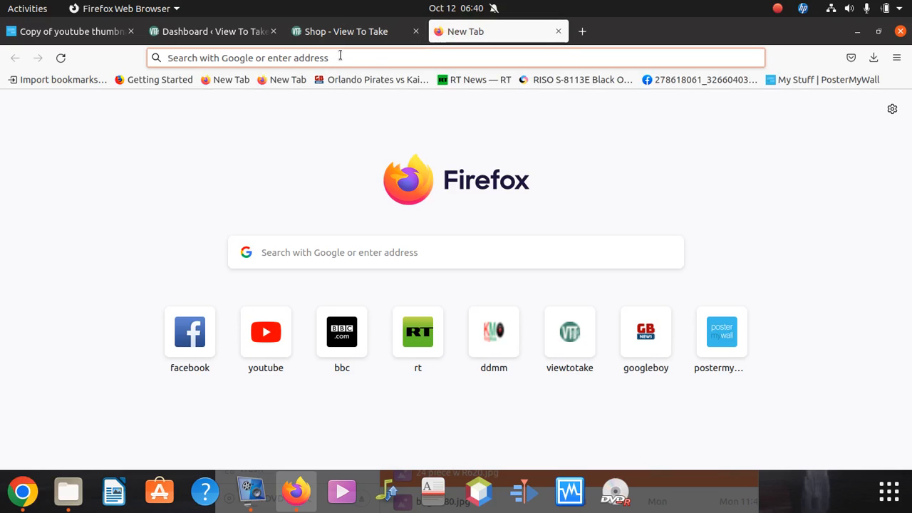
type("r")
key("BackSpace")
key("BackSpace")
type("move")
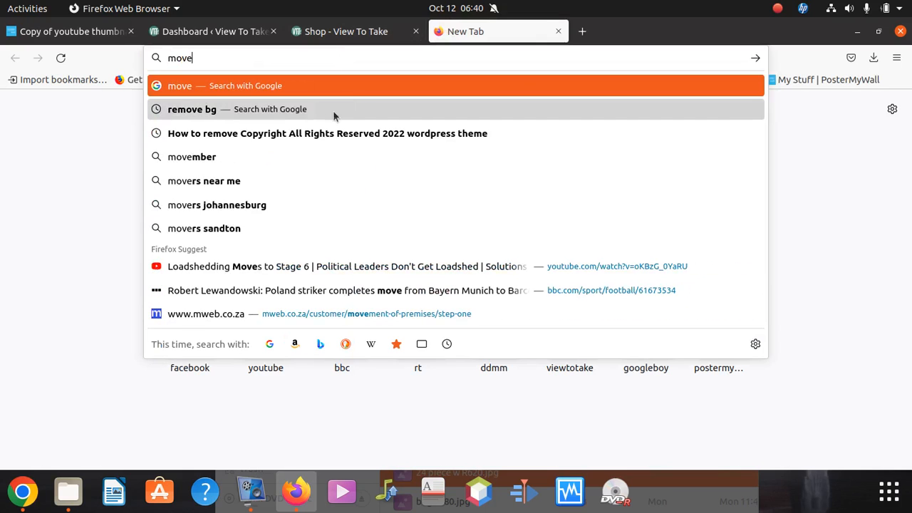
left_click(274, 122)
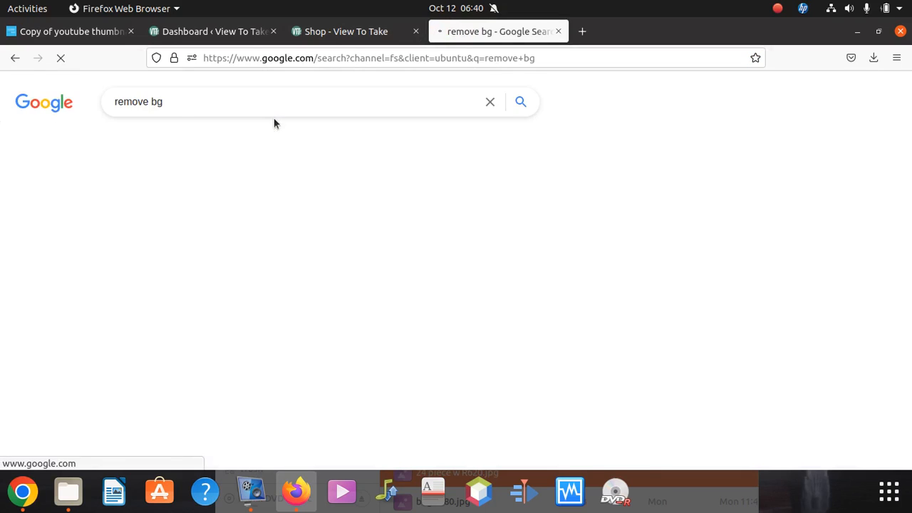
left_click(211, 214)
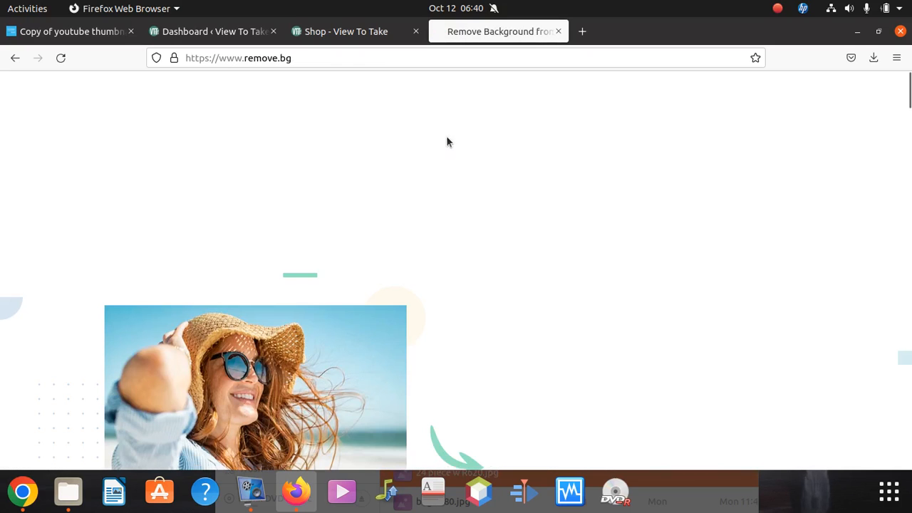
scroll(278, 360, "down", 5)
scroll(279, 303, "up", 4)
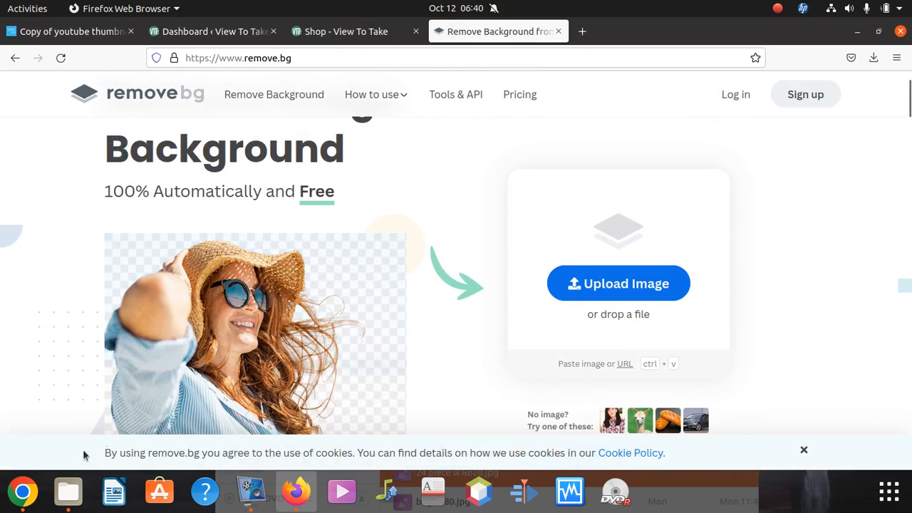
- Bring the Round2 folder up beside the remove.bg page and preview the photo "24 piece last design 24 piece yes.jpg"
left_click(78, 503)
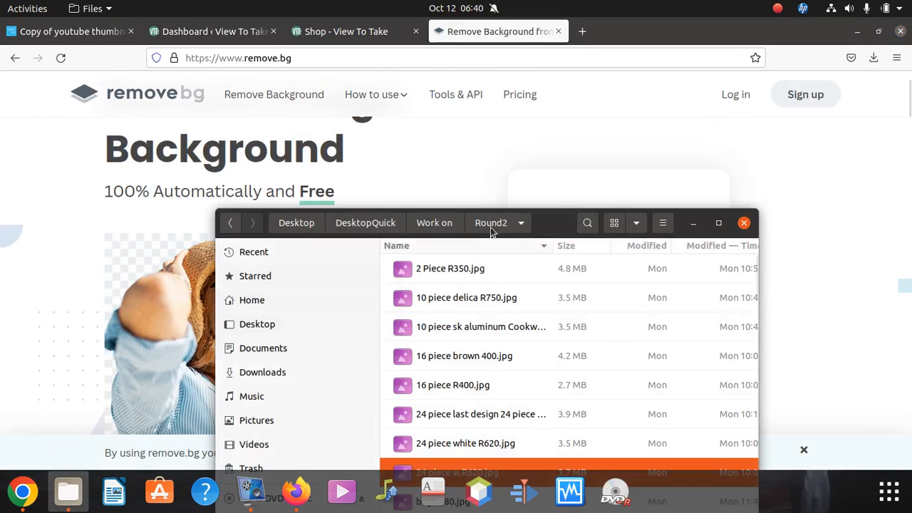
left_click_drag(561, 223, 710, 77)
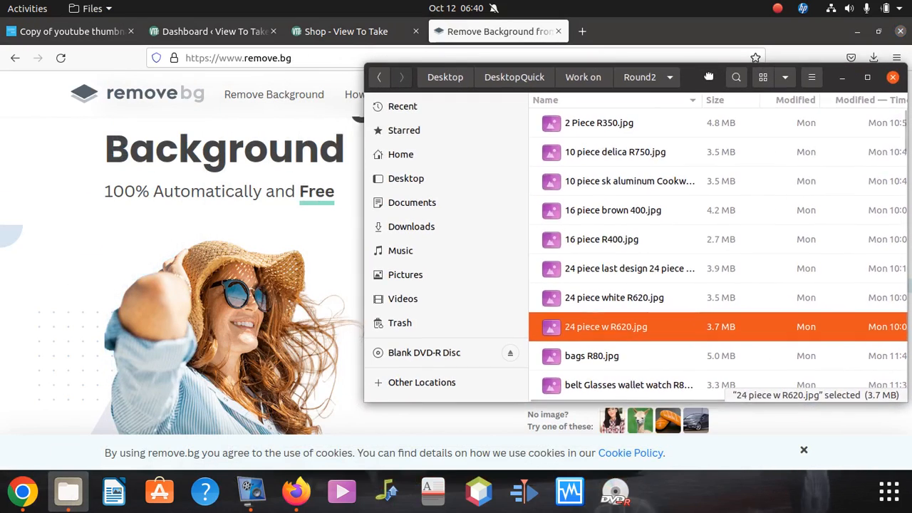
double_click(623, 245)
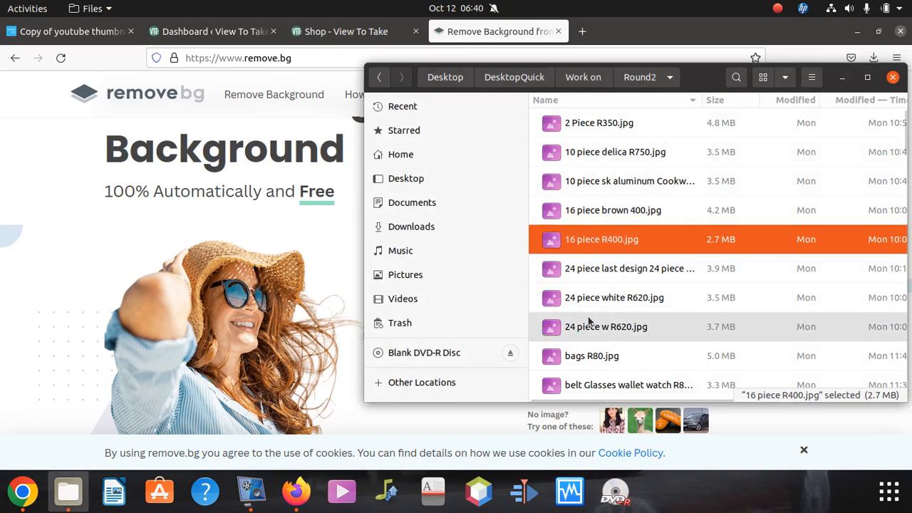
double_click(593, 269)
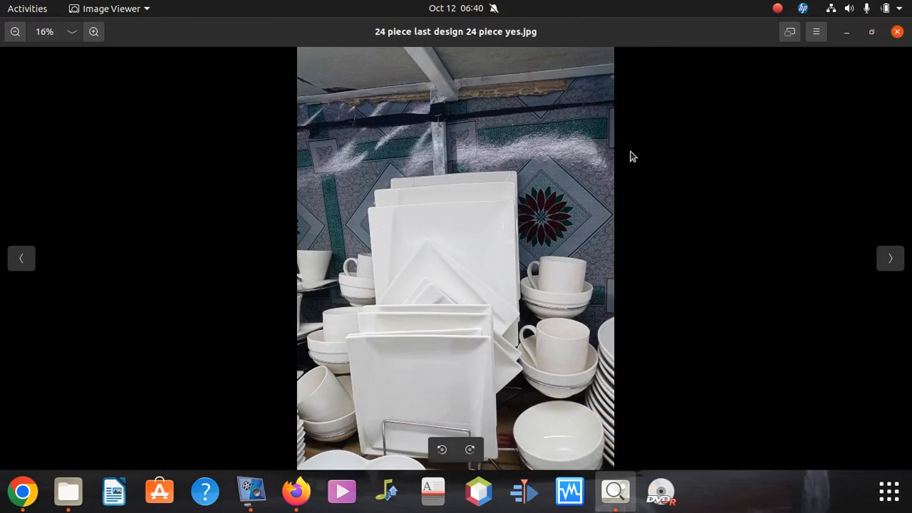
left_click(897, 32)
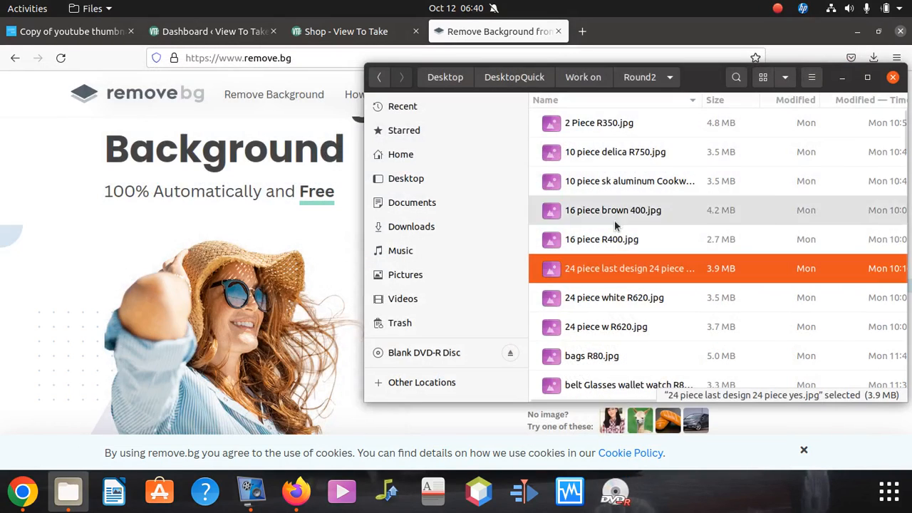
- Upload "24 piece last design 24 piece yes.jpg" to remove.bg for background removal and close its result
left_click_drag(620, 268, 221, 325)
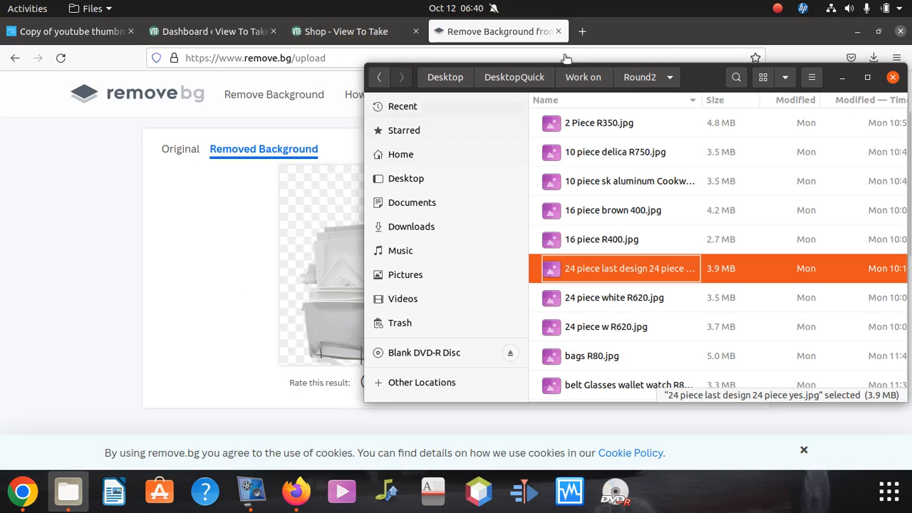
left_click_drag(710, 79, 799, 139)
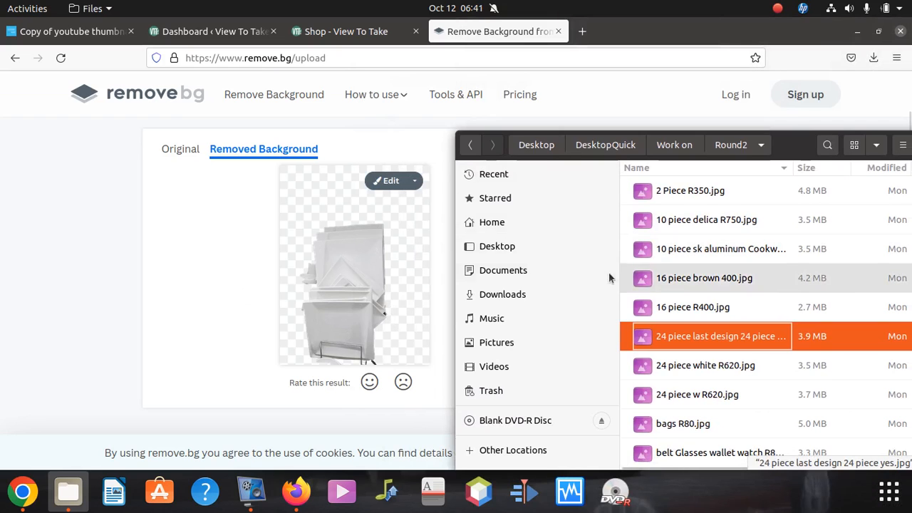
left_click(342, 259)
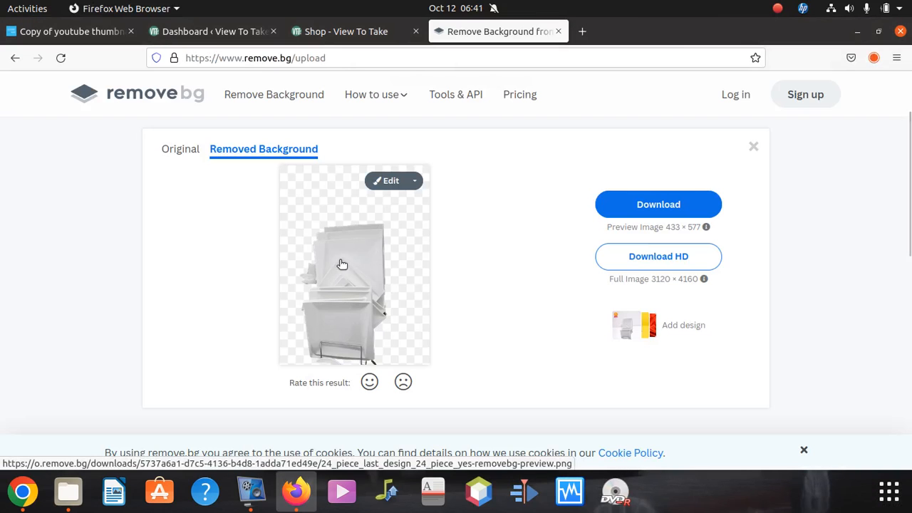
left_click(753, 146)
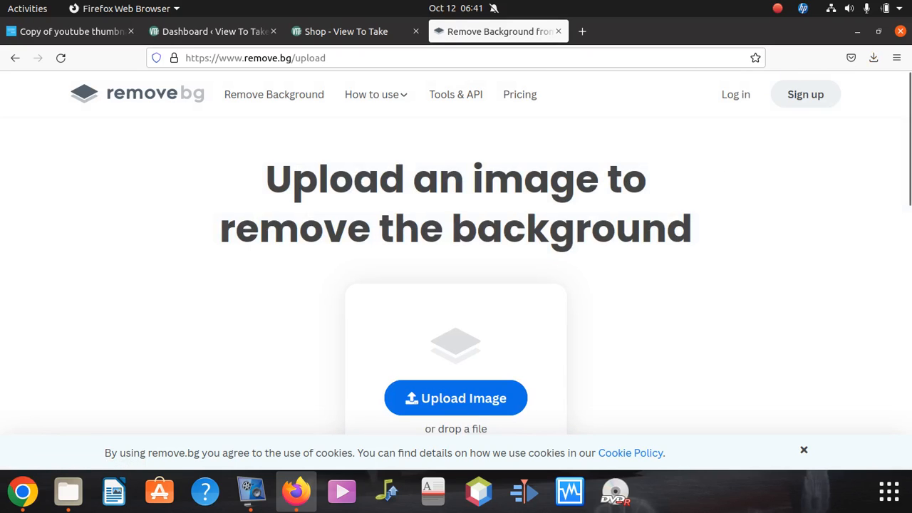
- Browse the product photos in the Round2 folder, from "24 piece white R620.jpg" through "chips.jpg", for a more suitable image
left_click_drag(820, 249, 404, 4)
left_click(265, 253)
double_click(265, 253)
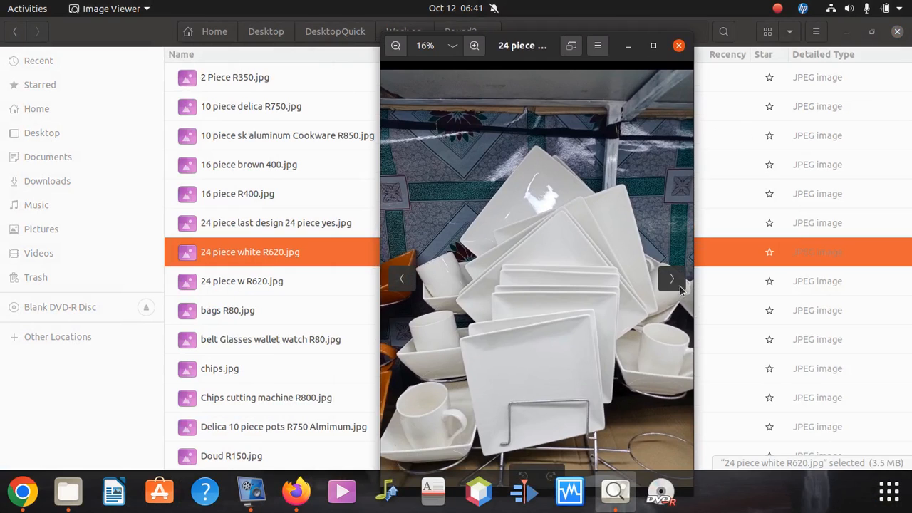
left_click(677, 279)
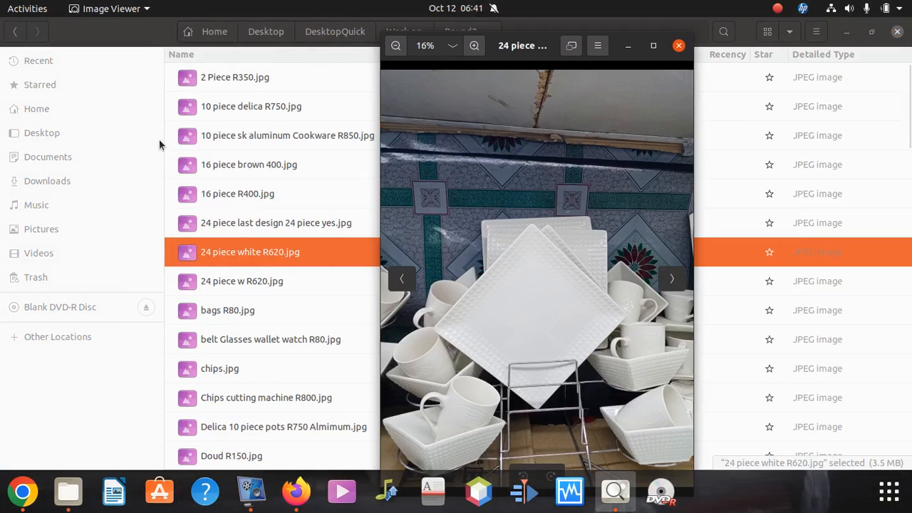
scroll(254, 164, "down", 3)
left_click(278, 146)
double_click(279, 143)
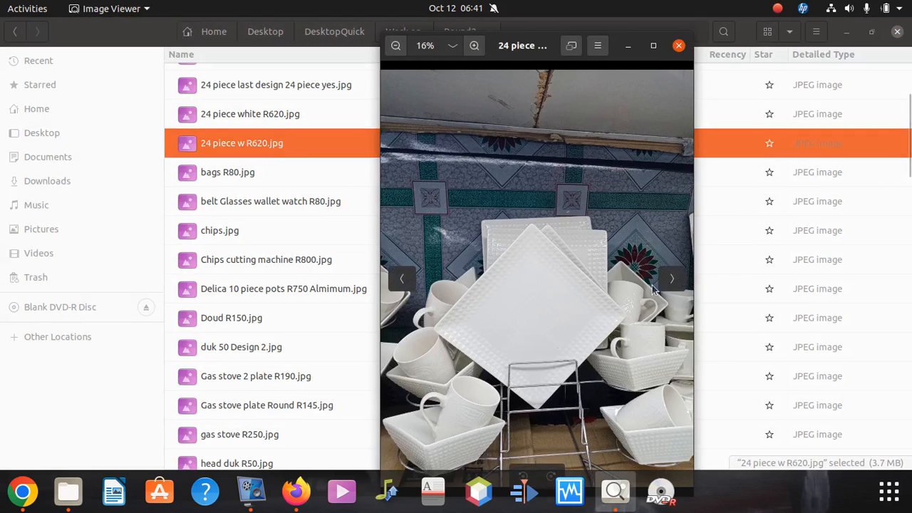
left_click(671, 280)
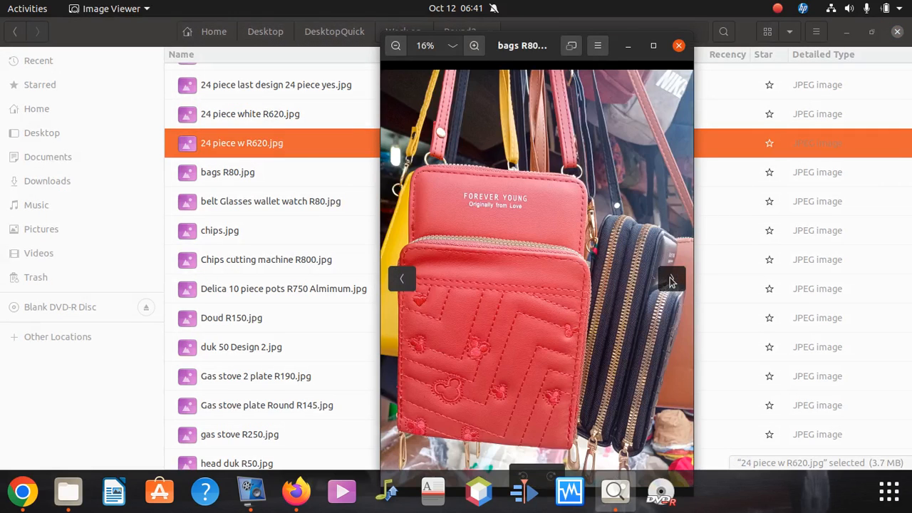
left_click(671, 280)
left_click(670, 280)
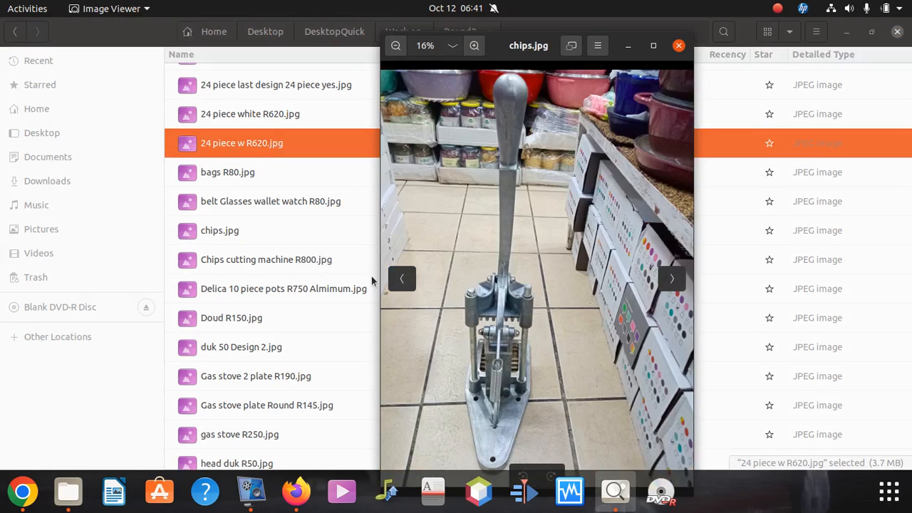
- Preview "Chips cutting machine R800.jpg" and upload it from the Round2 folder to remove.bg
double_click(204, 263)
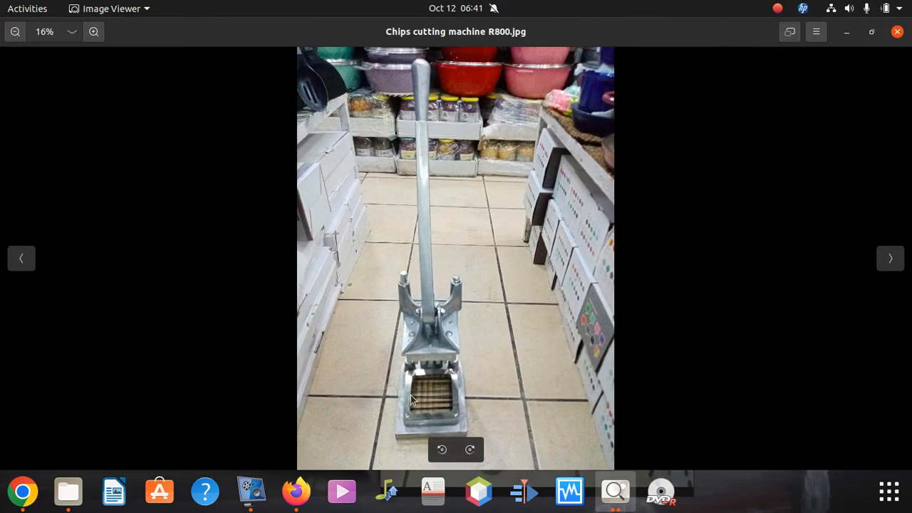
left_click(891, 33)
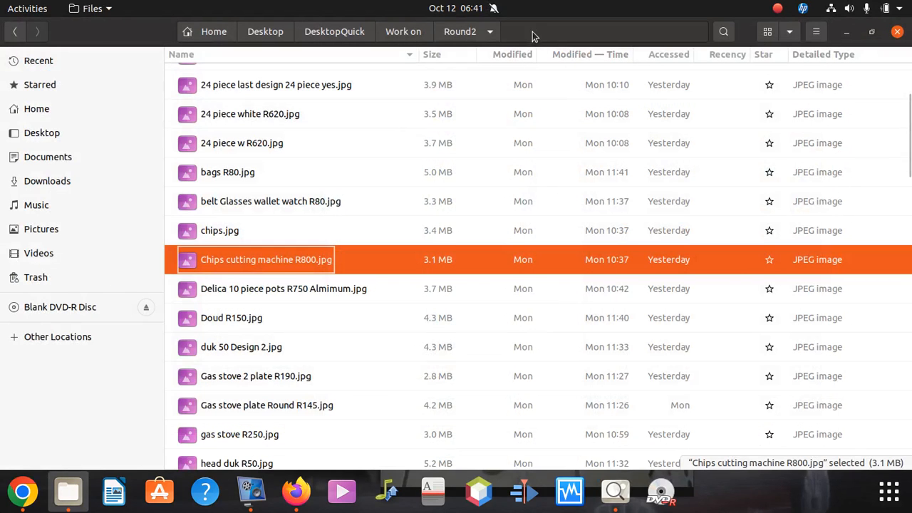
left_click_drag(544, 85, 662, 163)
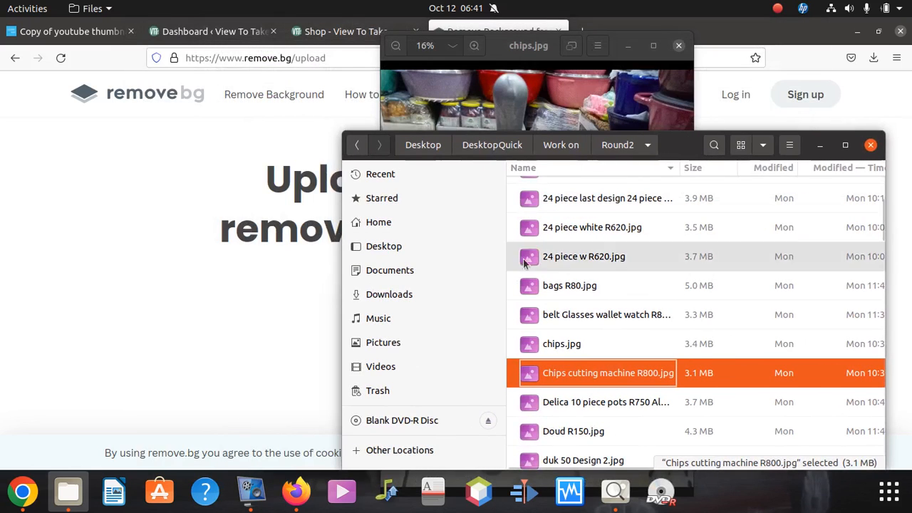
left_click_drag(579, 378, 258, 242)
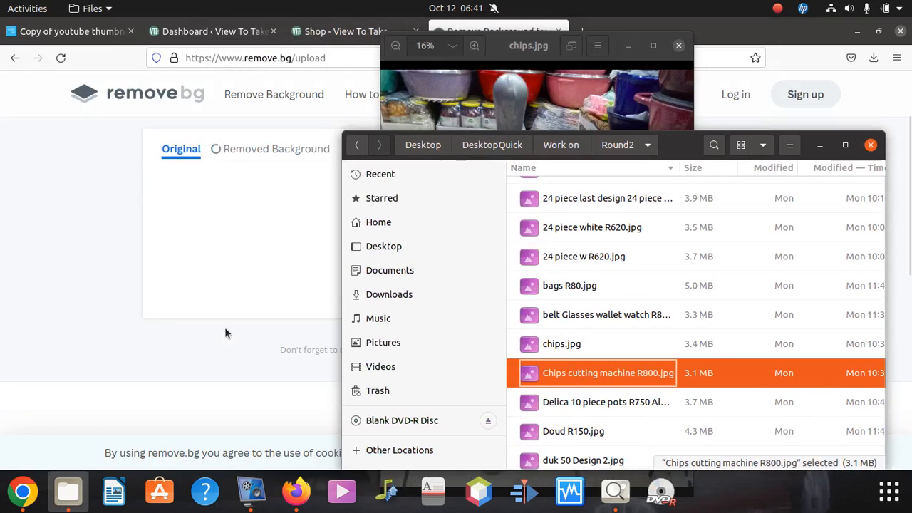
- Download the preview-size cut-out of the chips cutting machine photo and close its remove.bg result
left_click(234, 250)
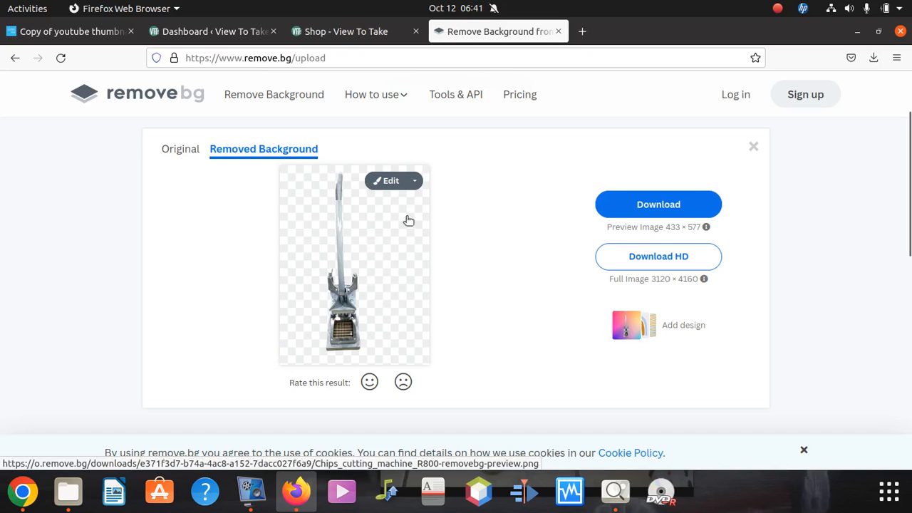
left_click(662, 205)
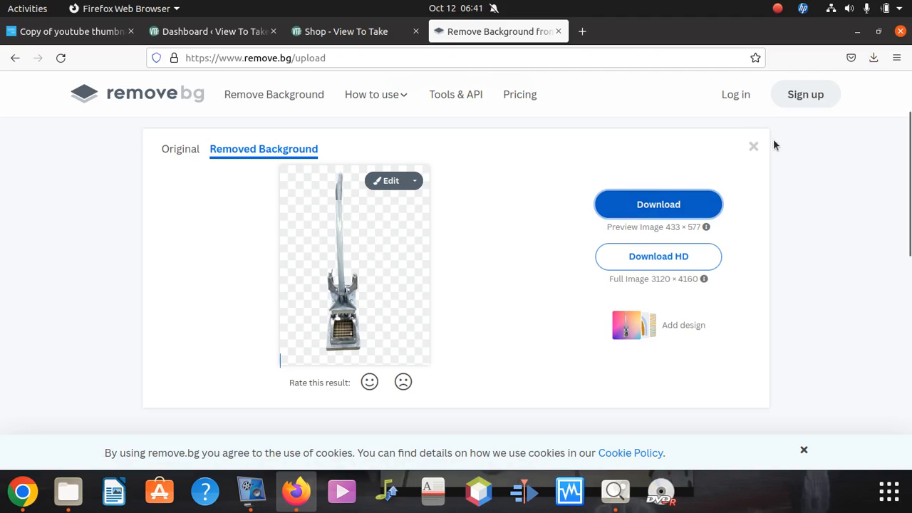
left_click(752, 147)
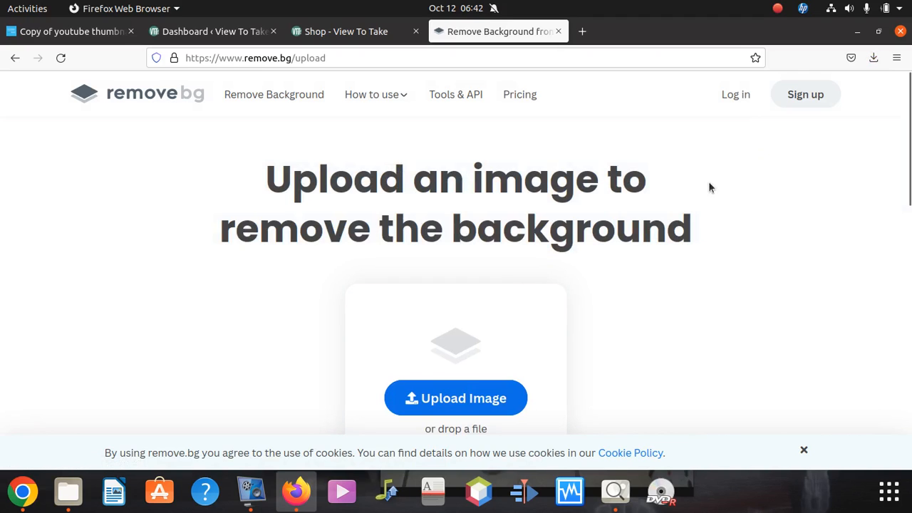
- Upload "chips.jpg" from the Round2 folder to remove.bg for background removal
left_click(69, 492)
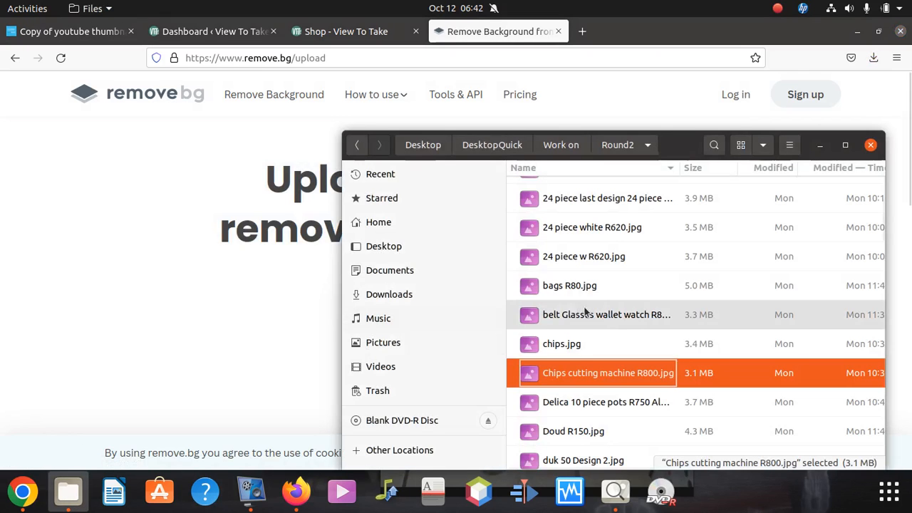
left_click(560, 344)
left_click_drag(562, 341, 275, 270)
left_click_drag(696, 147, 911, 229)
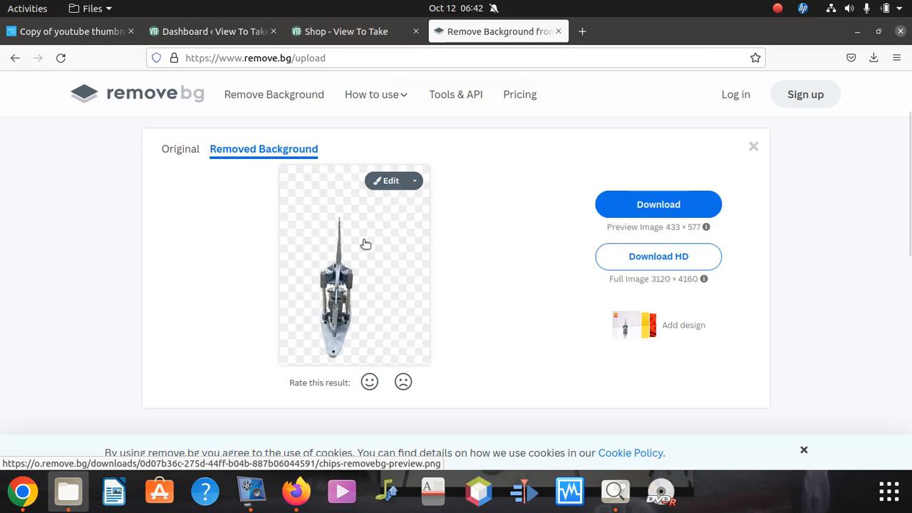
- Download the preview-size cut-out of "chips.jpg" and close the remove.bg page
scroll(341, 285, "up", 3)
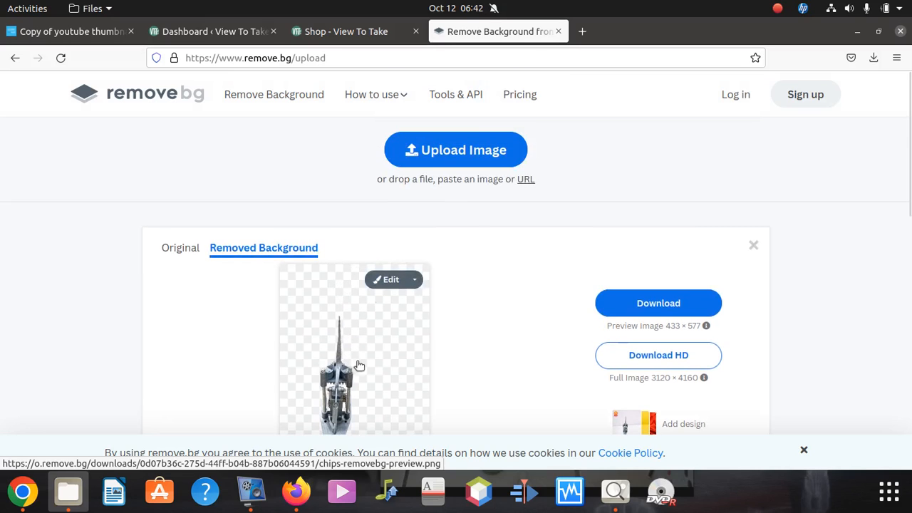
scroll(698, 143, "down", 5)
scroll(652, 175, "up", 4)
left_click(656, 232)
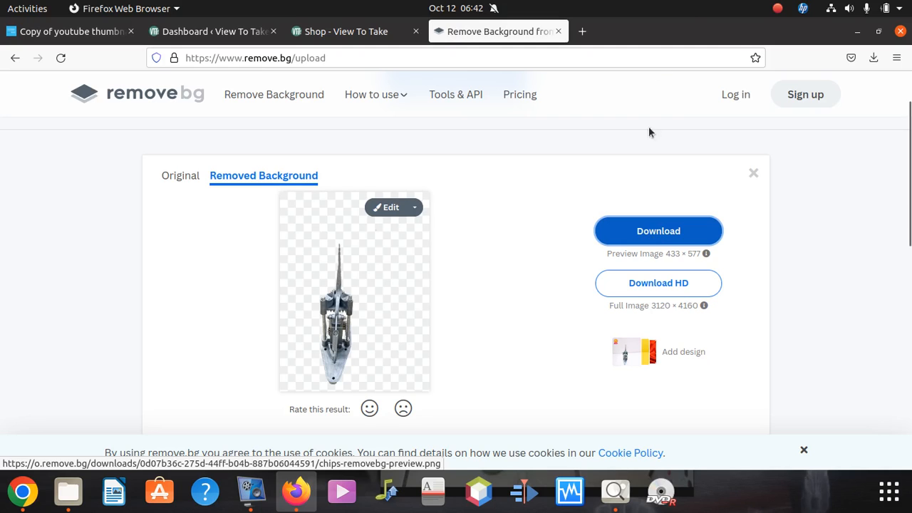
left_click(558, 31)
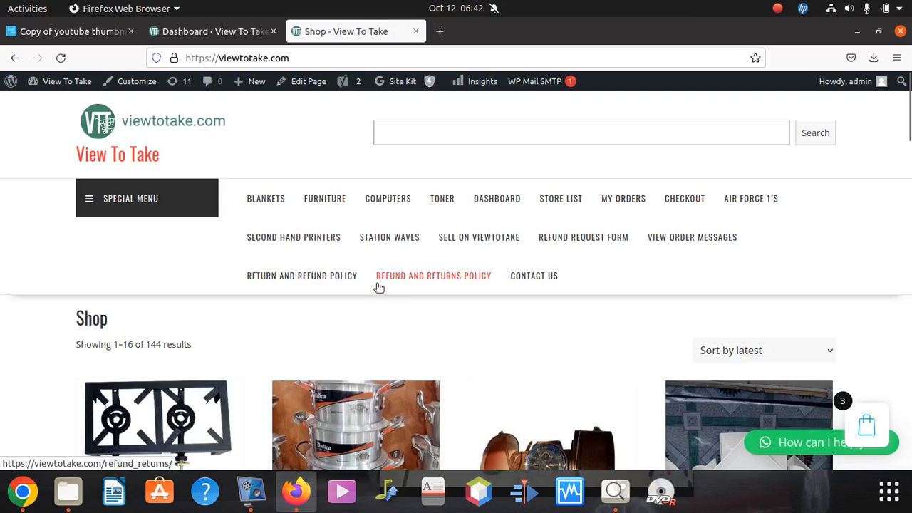
- Start a new shop product titled "Chips cutter | Chips cutting machine", correcting the misspelled word "machine"
mouse_move(253, 81)
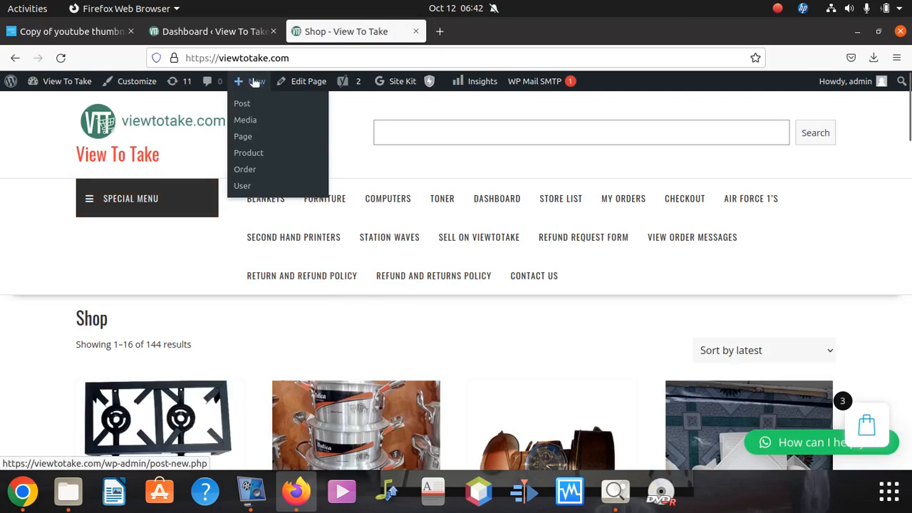
left_click(257, 163)
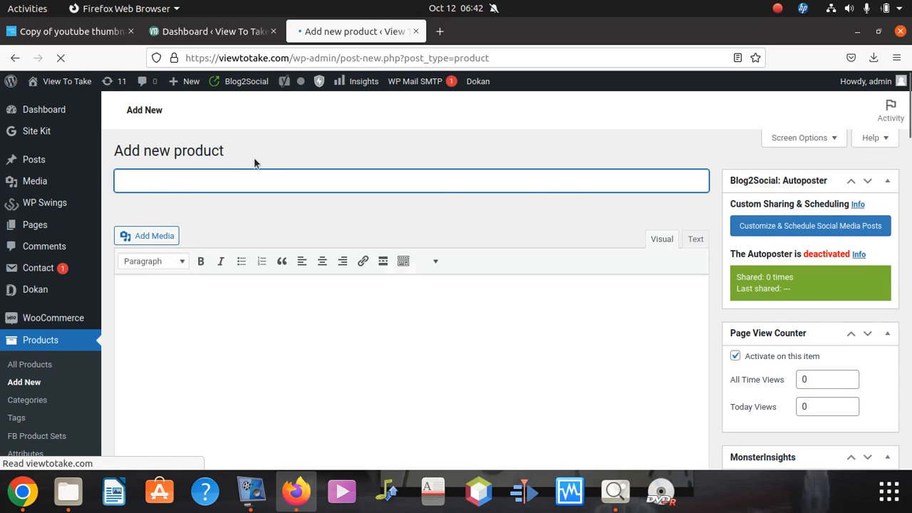
type("Chips")
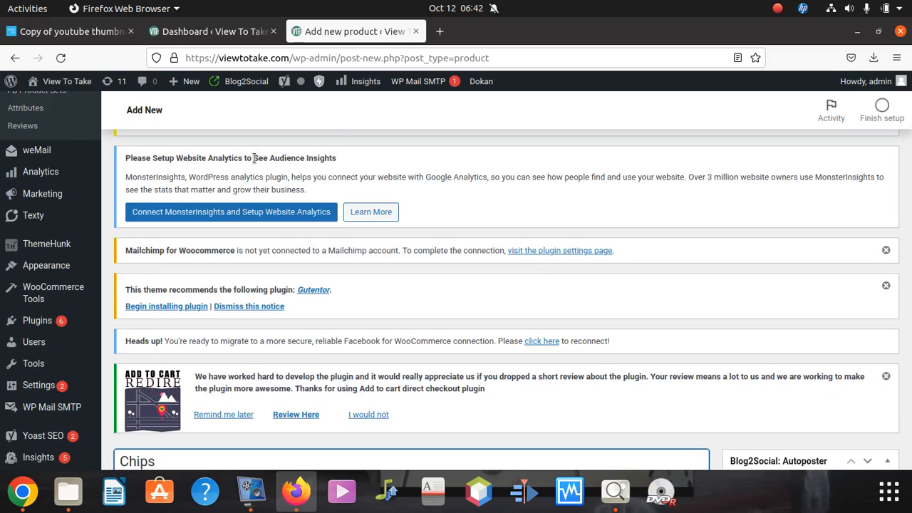
scroll(254, 158, "down", 2)
type("cutter | Chips cutting m")
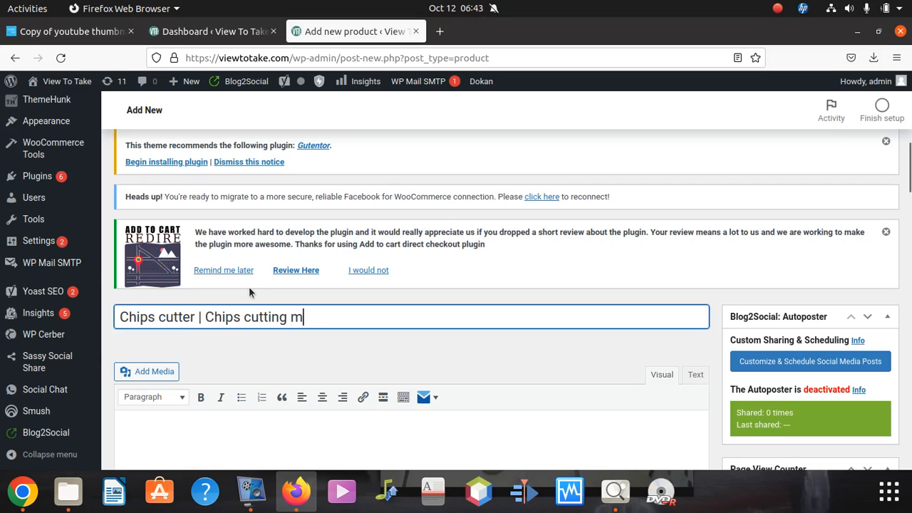
type("achnie")
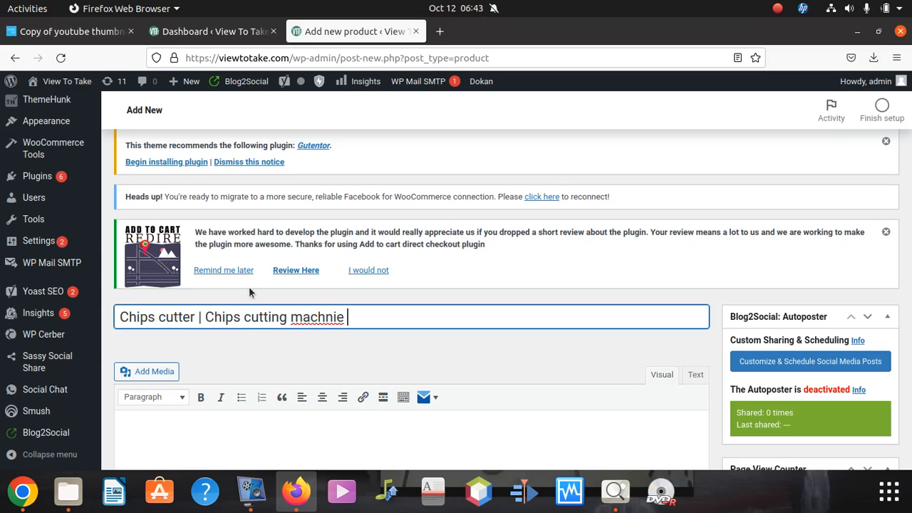
right_click(317, 317)
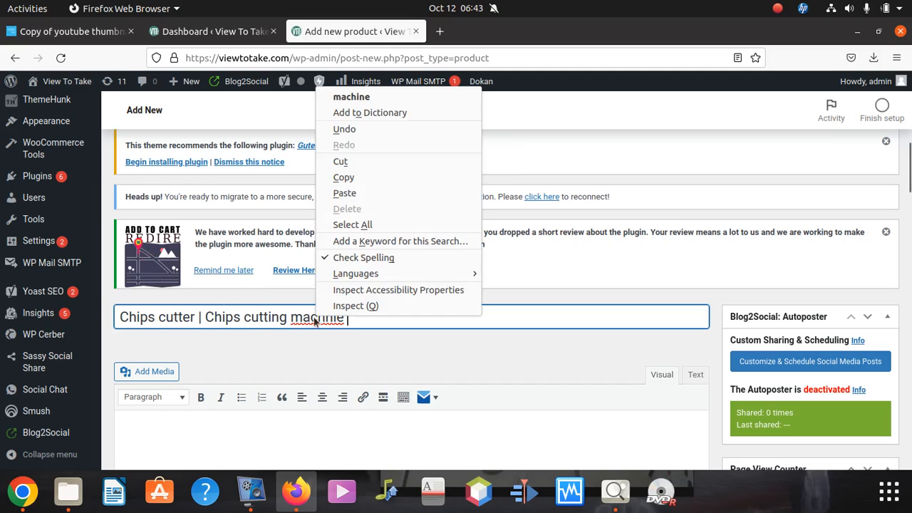
left_click(378, 96)
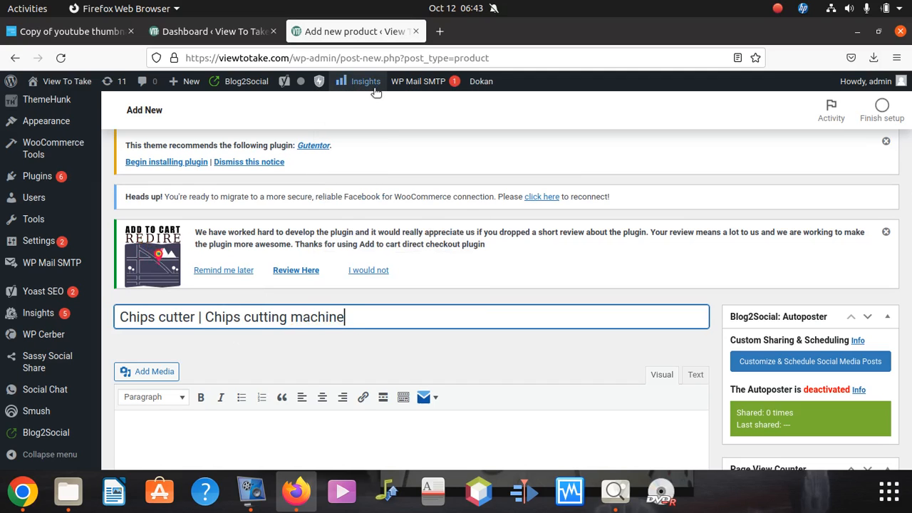
- Insert "Potato" before "Chips cutting machine" in the product title
left_click(203, 317)
type("Po")
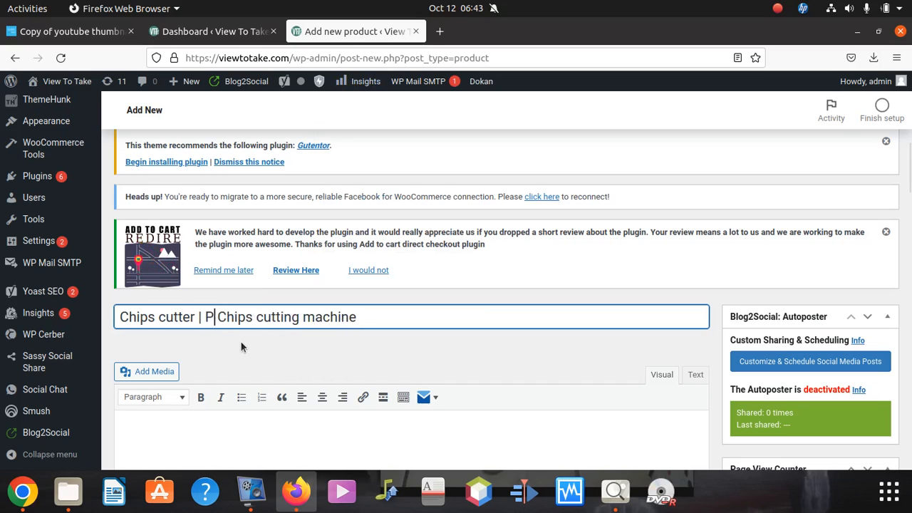
type("tato")
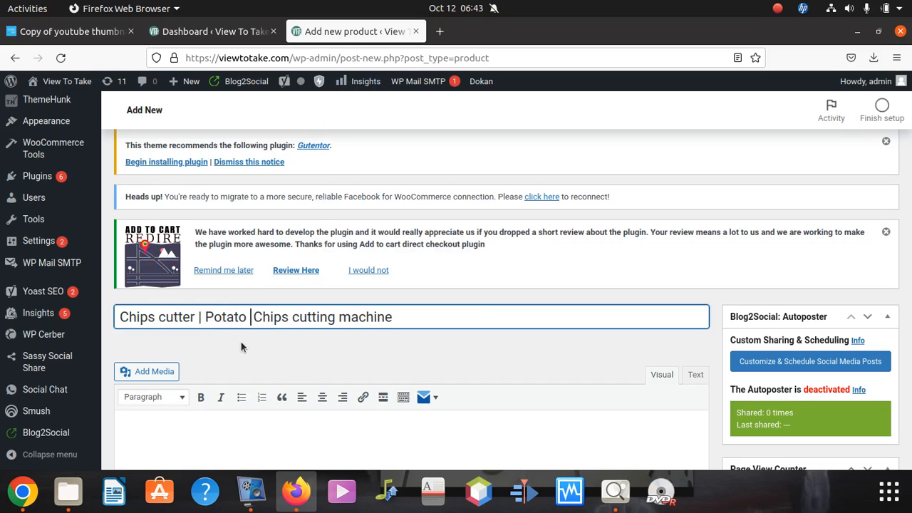
key("BackSpace")
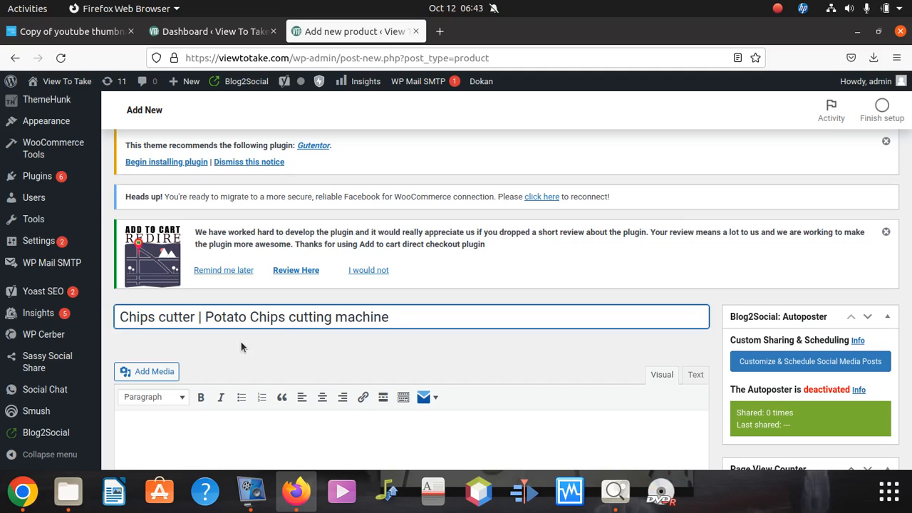
- Copy the product title and paste it into the main product description
triple_click(271, 317)
right_click(273, 314)
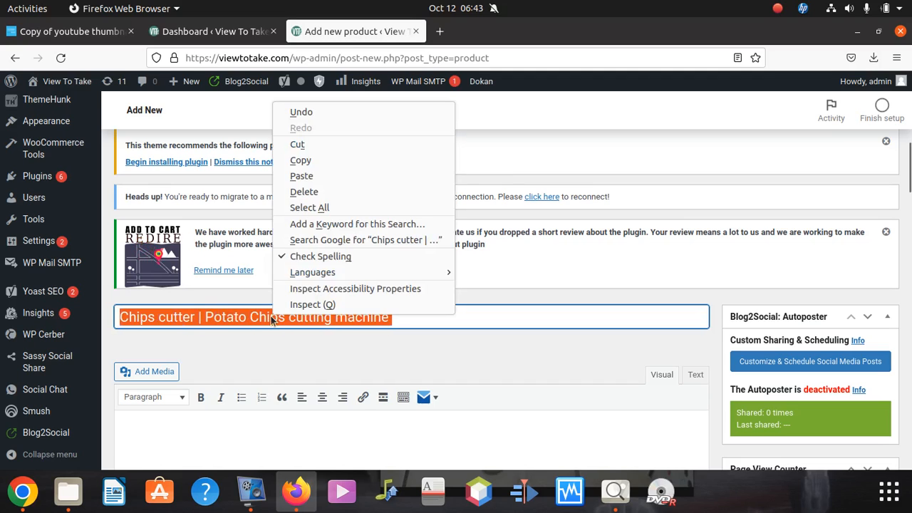
left_click(300, 161)
scroll(197, 217, "down", 5)
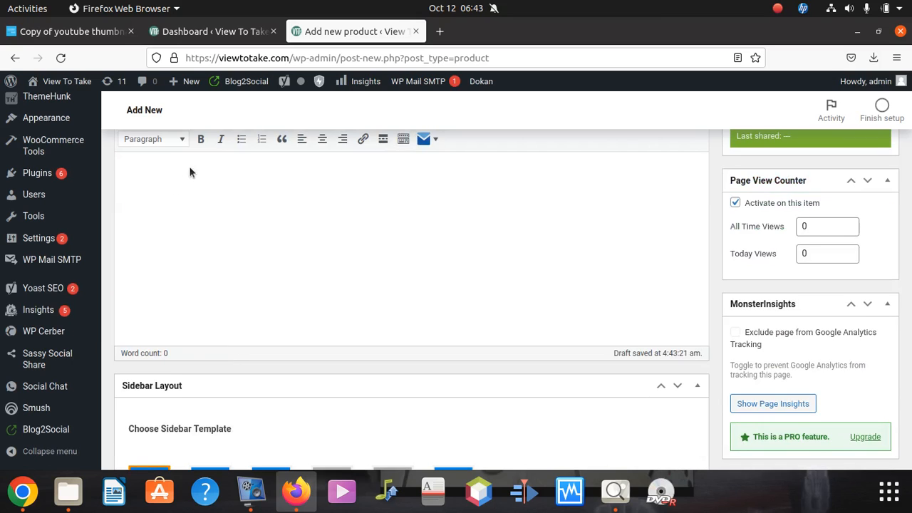
left_click(202, 203)
scroll(192, 216, "up", 2)
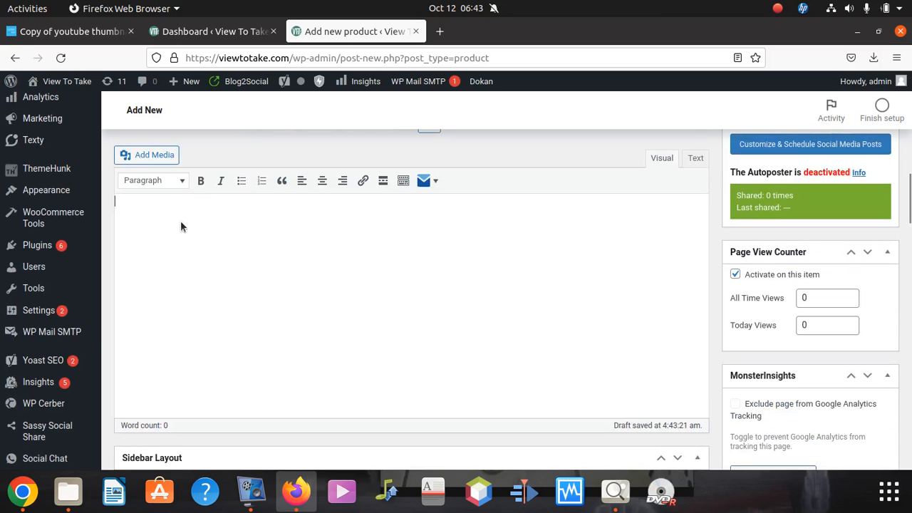
key("ctrl+v")
- Paste "Chips cutter | Potato Chips cutting machine" as the Yoast SEO focus keyphrase
scroll(280, 254, "down", 10)
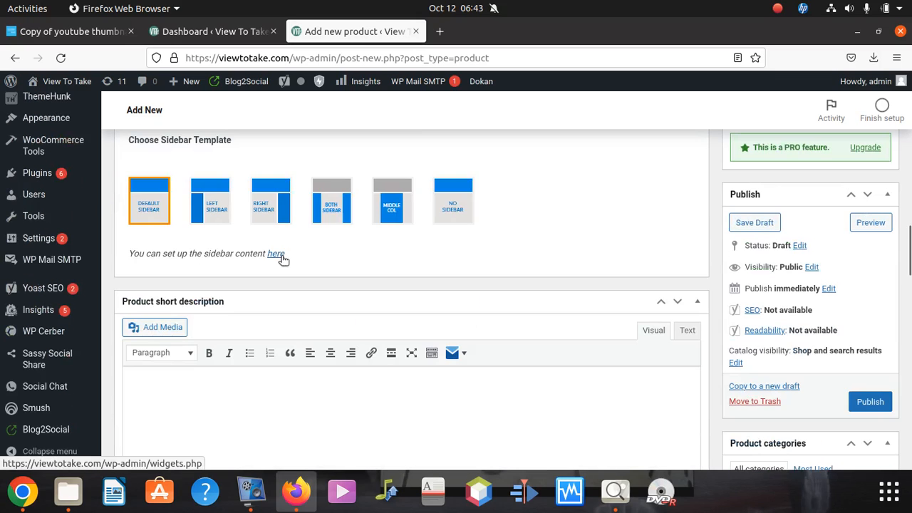
left_click(189, 329)
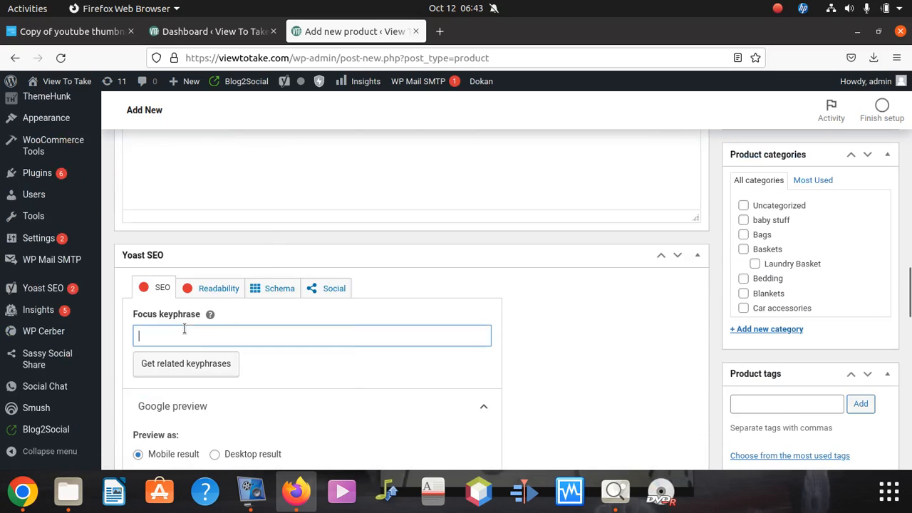
right_click(186, 332)
left_click(243, 405)
- Assign the product to the "Kitchenware and Cookware" category
scroll(345, 338, "up", 2)
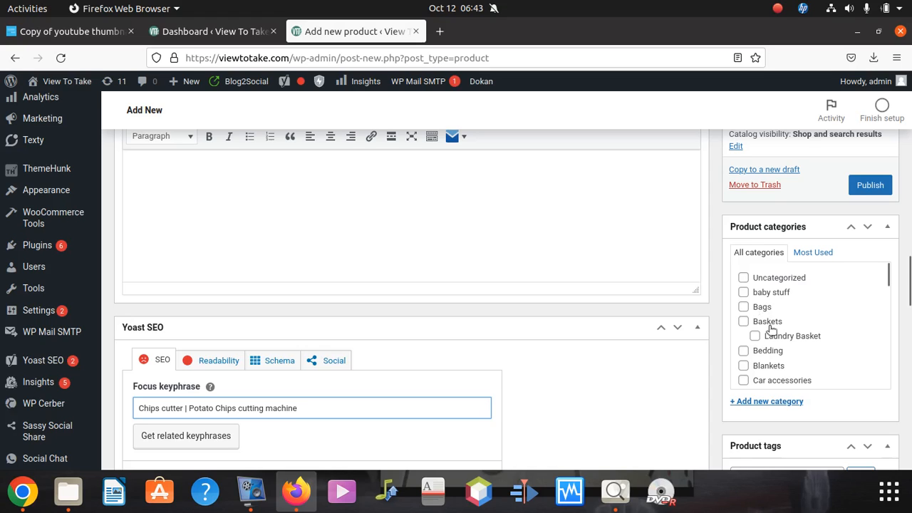
scroll(774, 348, "down", 3)
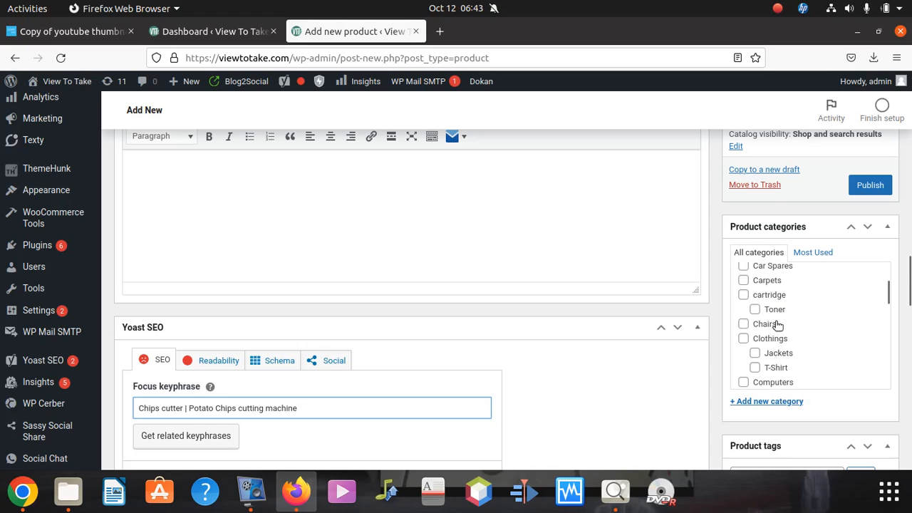
scroll(777, 326, "down", 2)
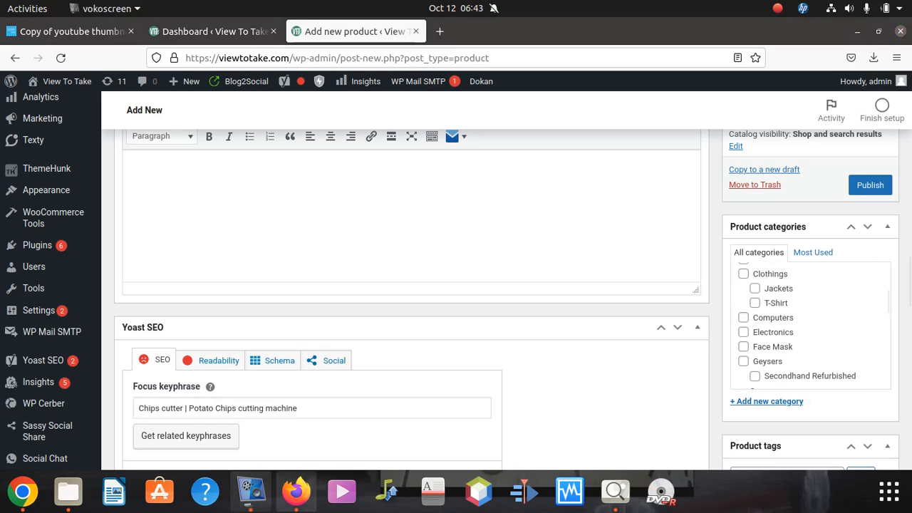
scroll(777, 324, "down", 3)
scroll(774, 327, "up", 2)
scroll(763, 335, "down", 2)
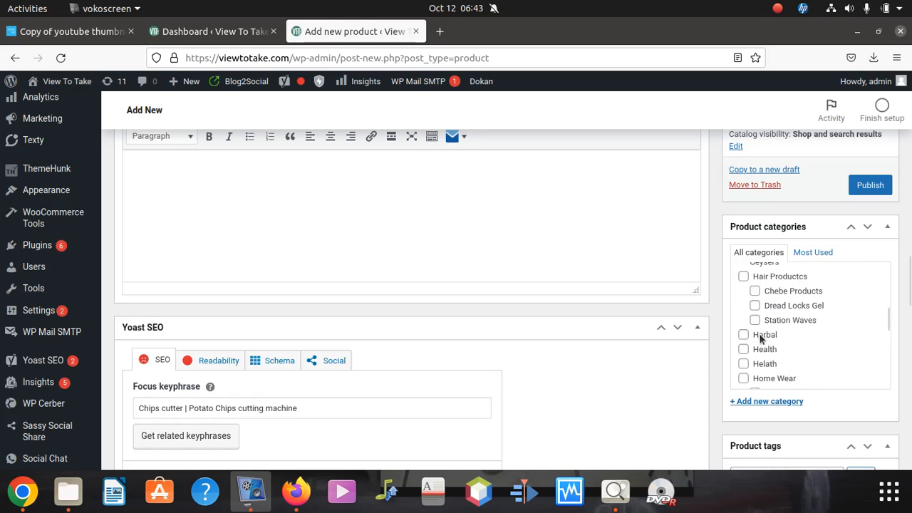
scroll(759, 336, "down", 2)
scroll(770, 347, "down", 2)
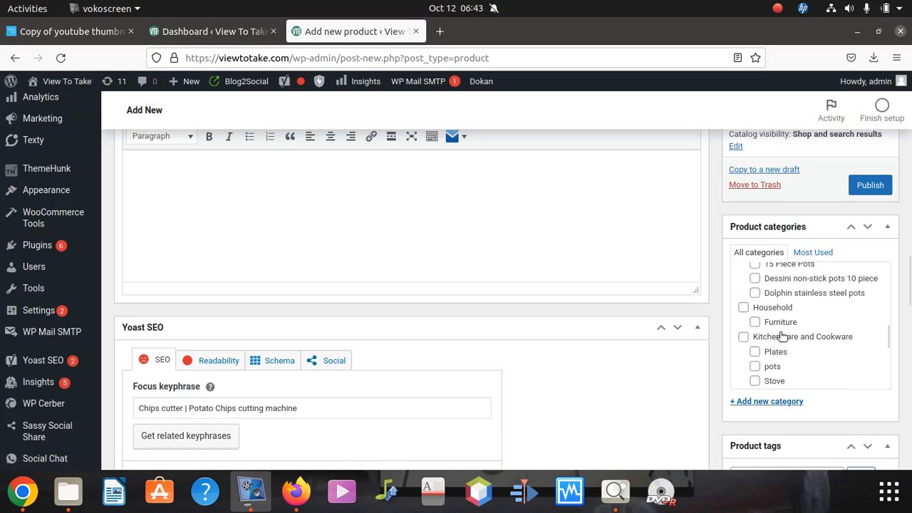
left_click(744, 339)
scroll(797, 343, "down", 2)
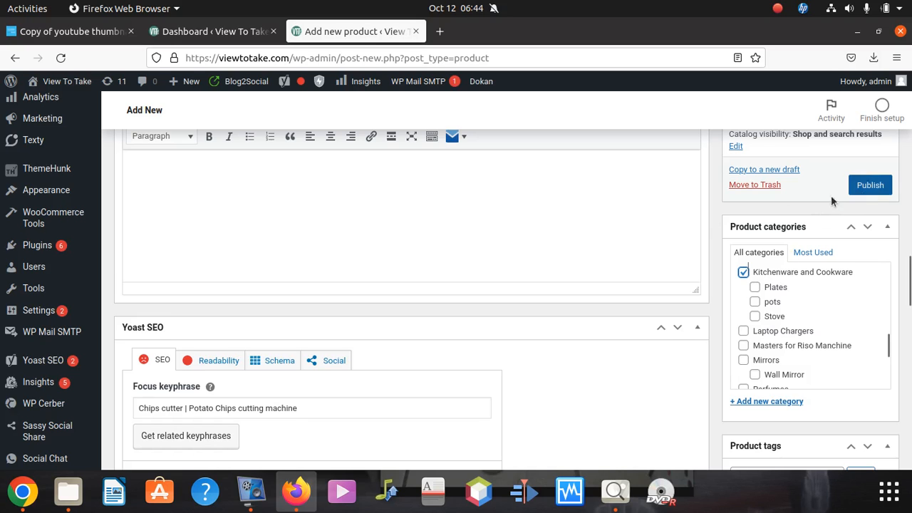
- Paste "Chips cutter | Potato Chips cutting machine" as the Yoast SEO meta description
scroll(335, 314, "down", 3)
scroll(333, 317, "down", 6)
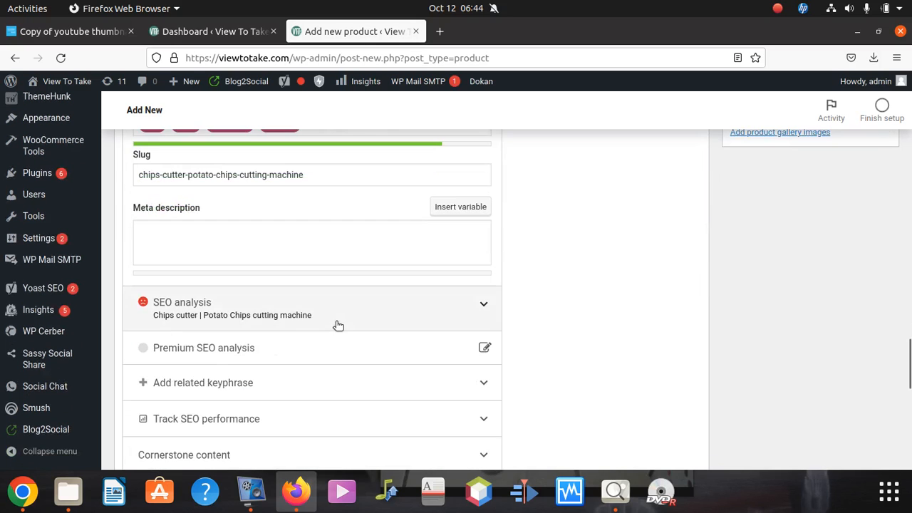
scroll(336, 321, "up", 2)
left_click(245, 377)
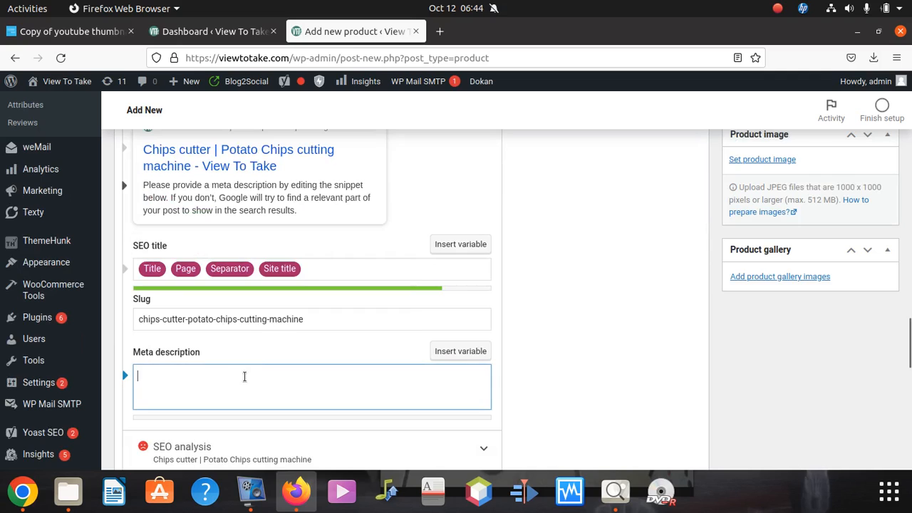
right_click(244, 377)
left_click(275, 253)
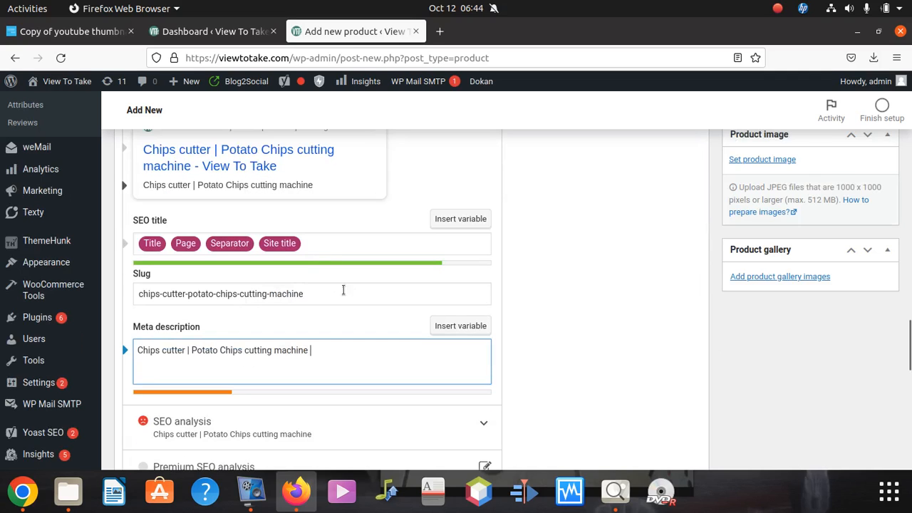
- Switch to the Round2 folder in Files and maximize its window to show the full photo file names
key("alt+Tab")
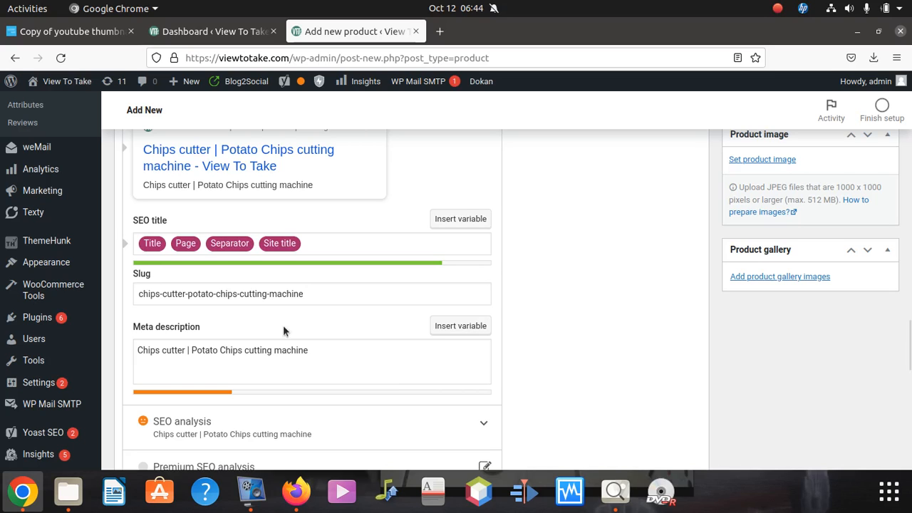
left_click(59, 499)
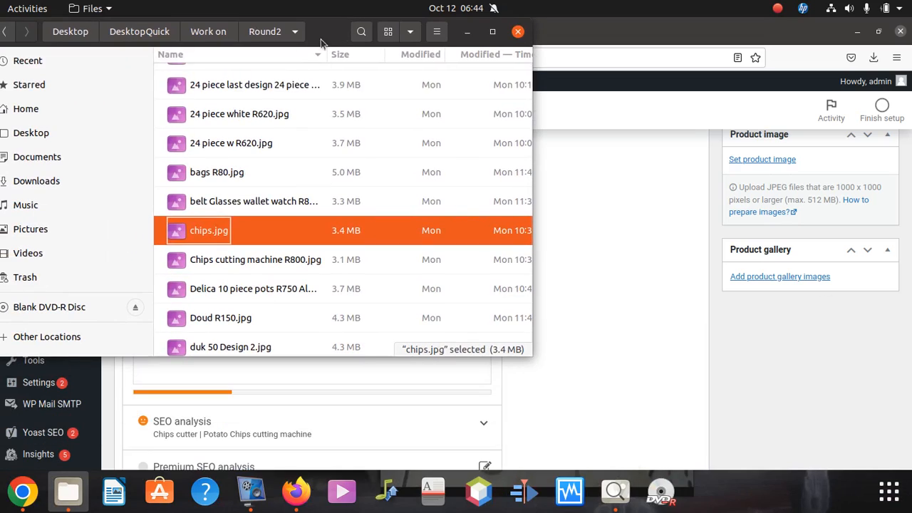
left_click(493, 32)
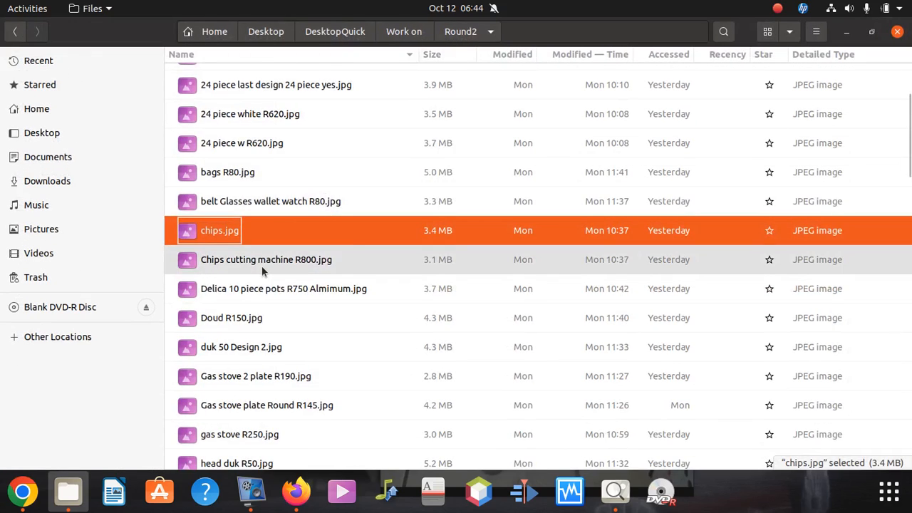
- Delete the "How to avoid Facebook" JPEG and the 24_piece_last_design_24_piece_yes-removebg-preview PNG from the Downloads folder
scroll(261, 269, "down", 1)
left_click(54, 187)
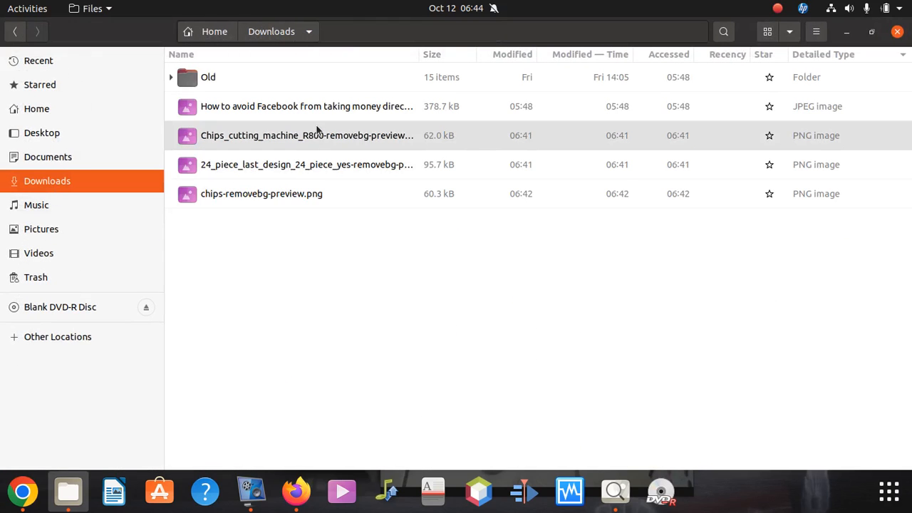
left_click(298, 106)
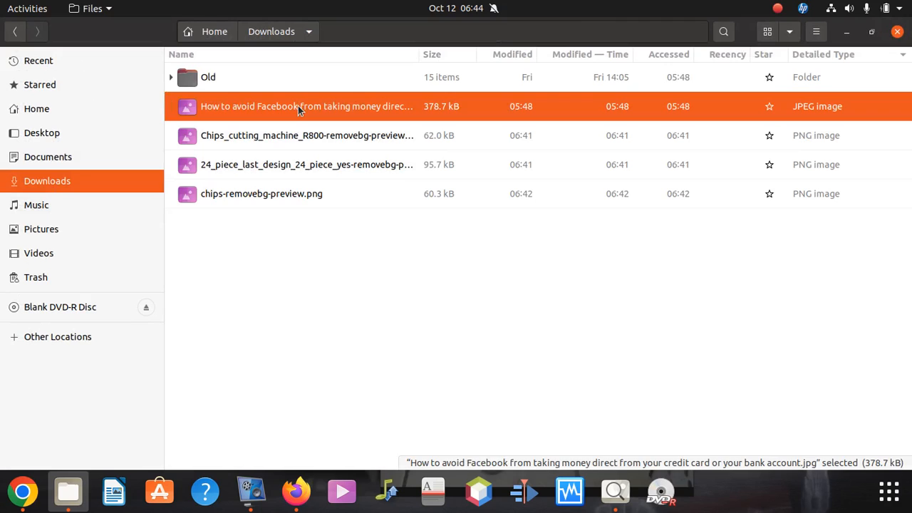
key("Delete")
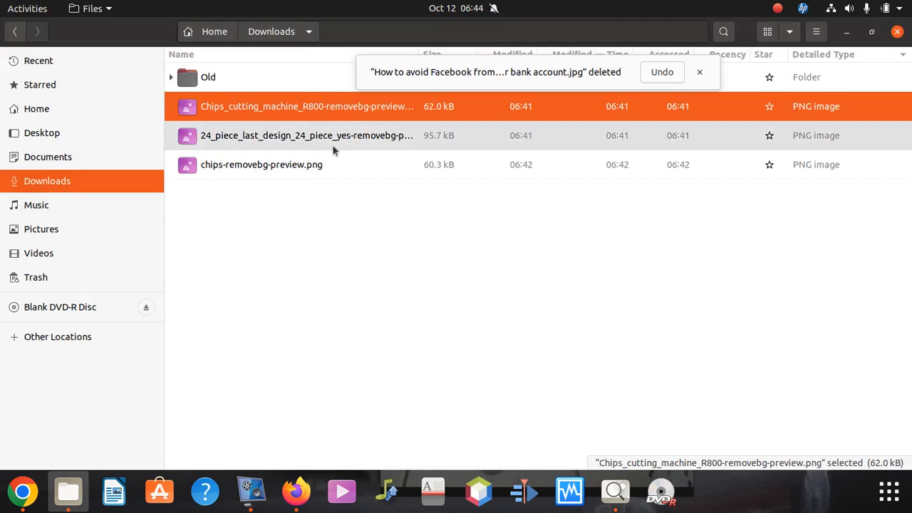
left_click(295, 167)
left_click(296, 142)
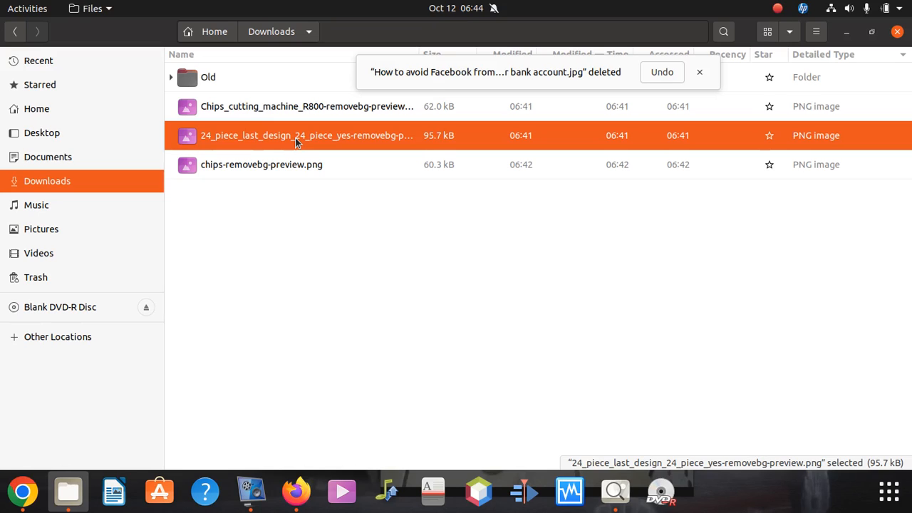
key("Delete")
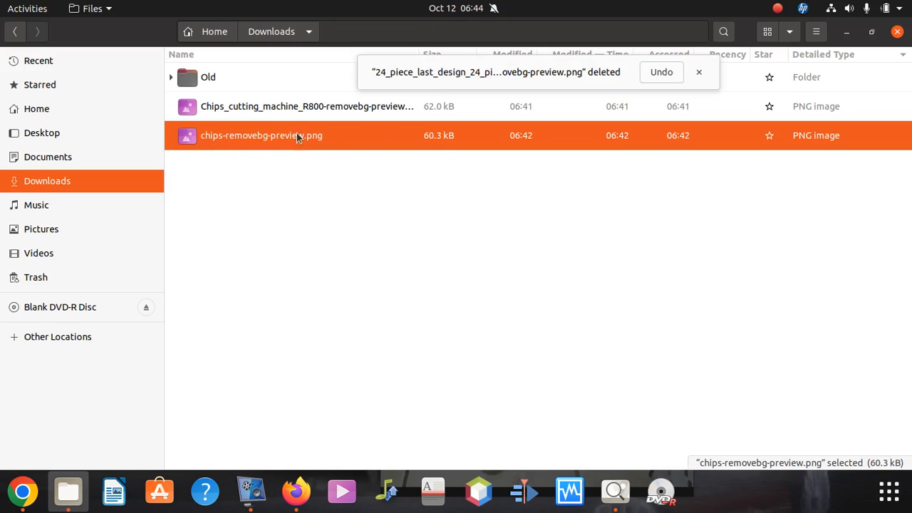
- Preview the Chips_cutting_machine_R800-removebg-preview image, close it, and rename the file "Chips cutter | Potato Chips cutting machine .png"
left_click(300, 110)
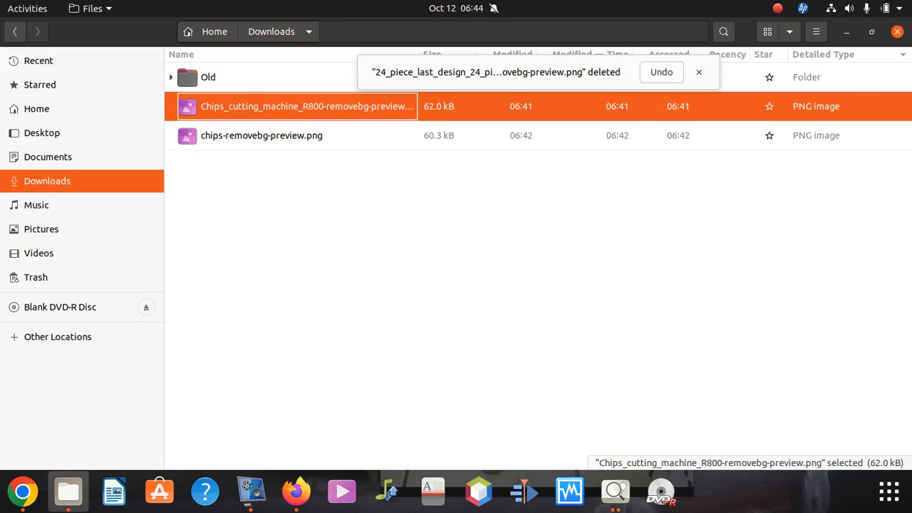
key("Return")
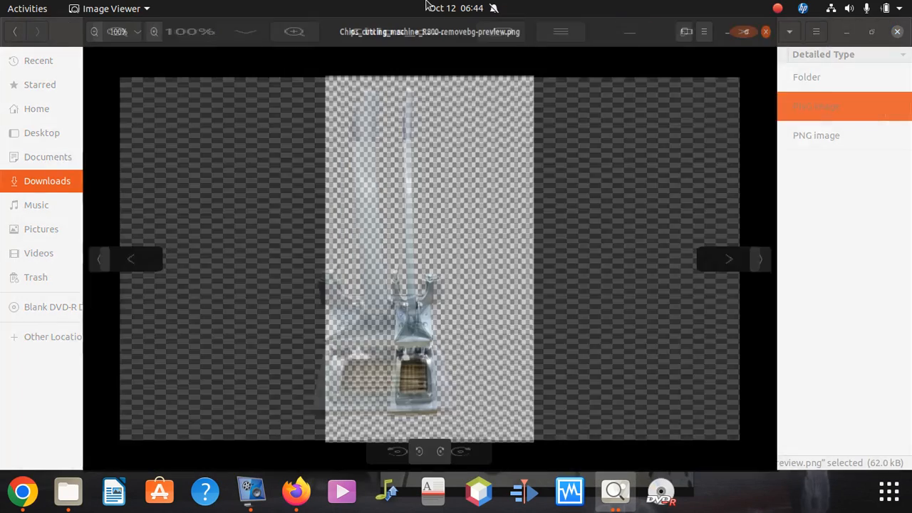
left_click(898, 31)
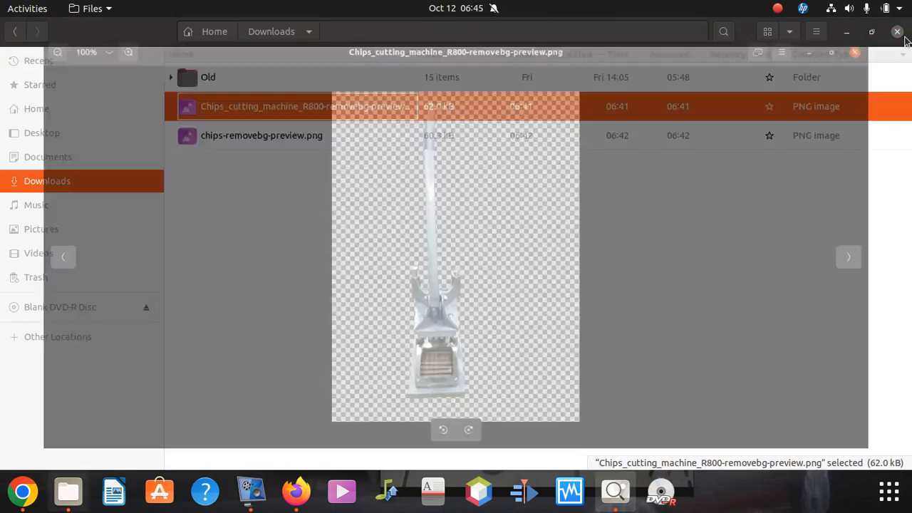
right_click(358, 117)
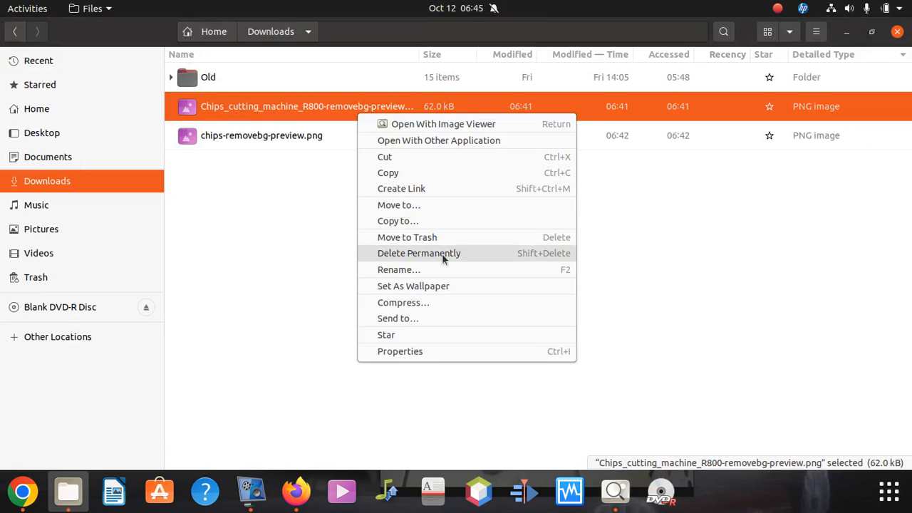
left_click(422, 271)
key("BackSpace")
type("Chips cutter | Potato Chips cutting machine")
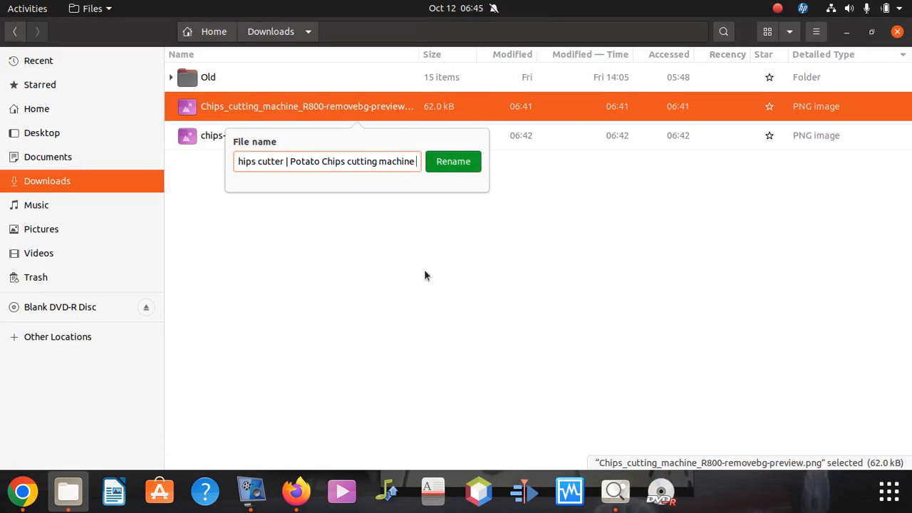
left_click(456, 161)
- Rename chips-removebg-preview.png in the Downloads folder as "Chips cutter |.png"
right_click(294, 136)
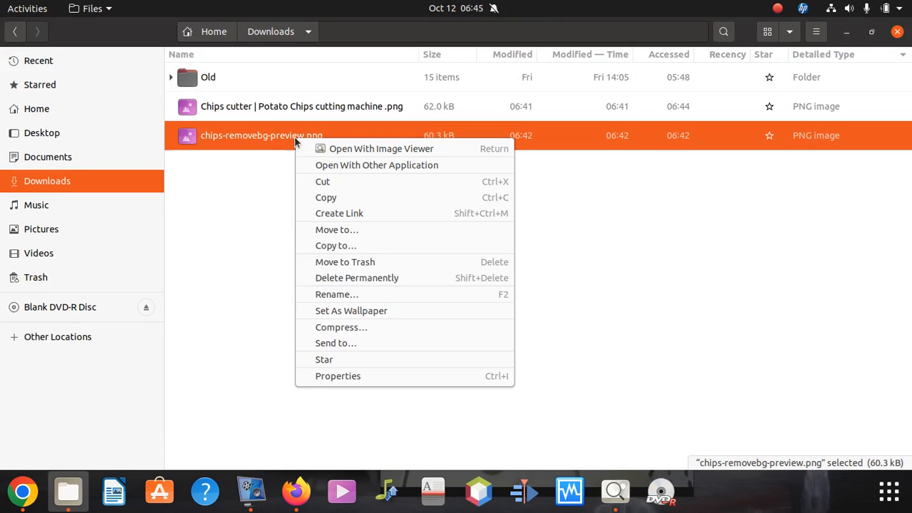
left_click(352, 297)
key("BackSpace")
type("Chips cutter | Potato Chips cutting machine")
key("BackSpace")
key("BackSpace")
key("BackSpace")
key("BackSpace")
key("BackSpace")
key("BackSpace")
key("BackSpace")
key("BackSpace")
key("BackSpace")
key("BackSpace")
key("BackSpace")
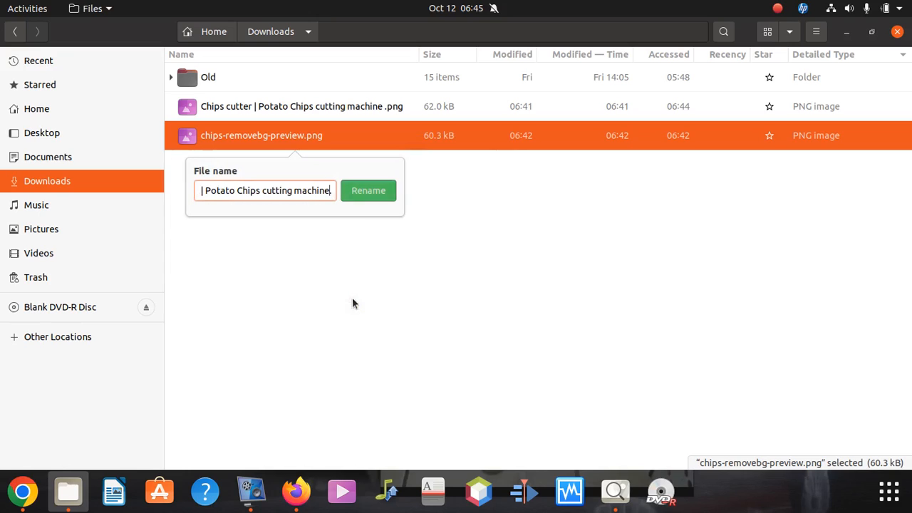
key("BackSpace")
key("BackSpace")
key("BackSpace")
key("BackSpace")
key("BackSpace")
key("BackSpace")
key("BackSpace")
key("BackSpace")
key("BackSpace")
key("BackSpace")
key("BackSpace")
key("BackSpace")
key("BackSpace")
key("BackSpace")
key("BackSpace")
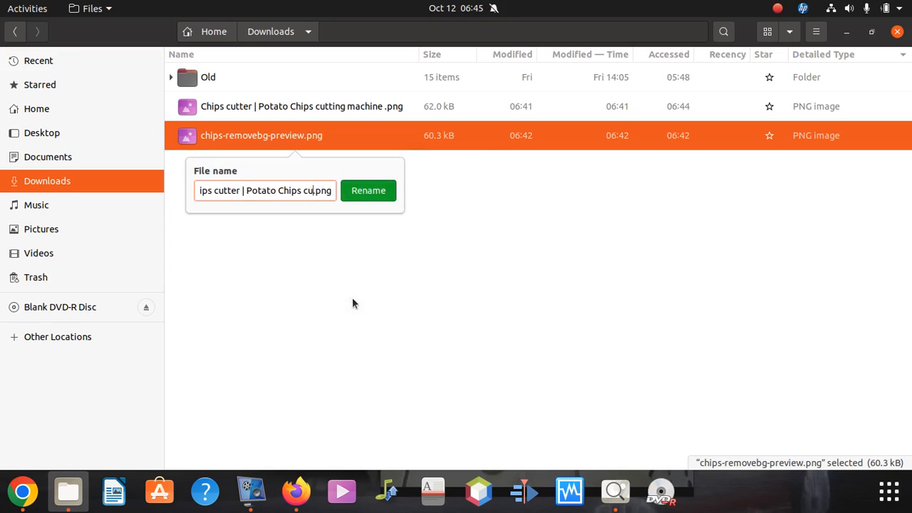
key("BackSpace")
key("BackSpace")
key("BackSpace")
key("BackSpace")
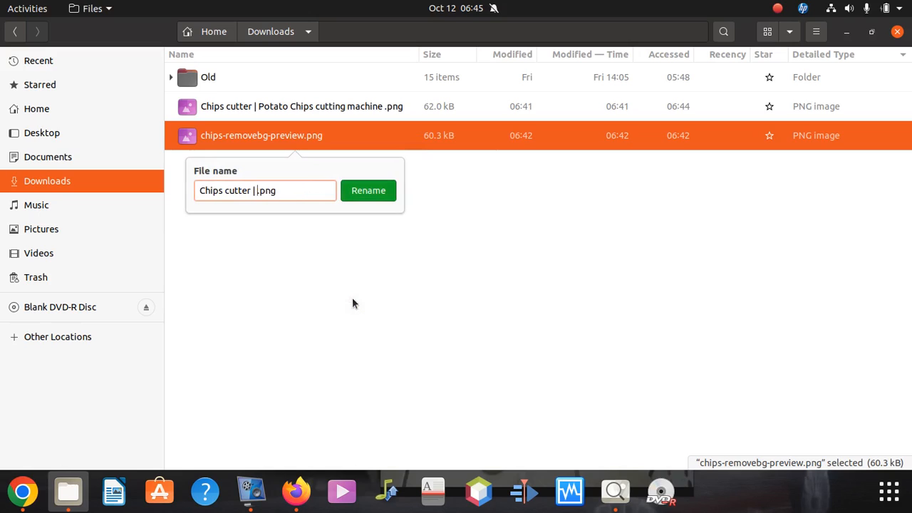
left_click(367, 190)
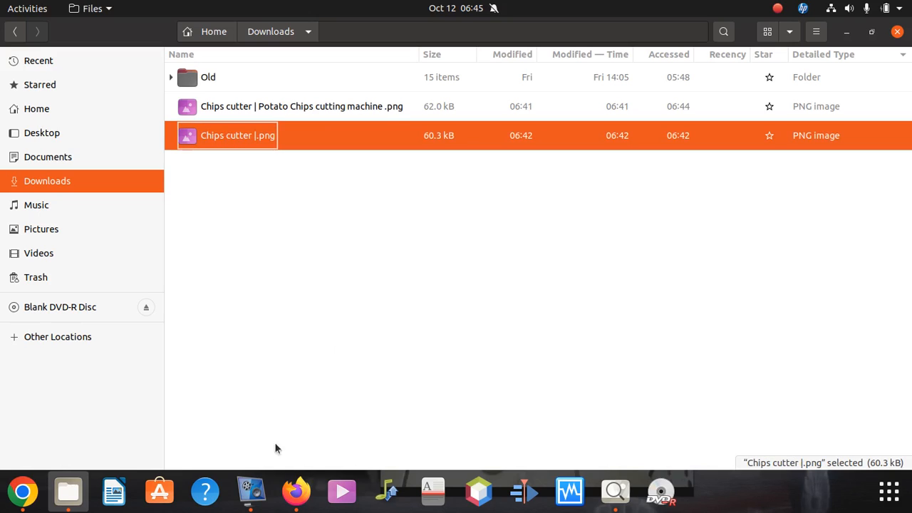
- Switch to the product page in Firefox and upload "Chips cutter | Potato Chips cutting machine .png" from Downloads for the product image
left_click(296, 491)
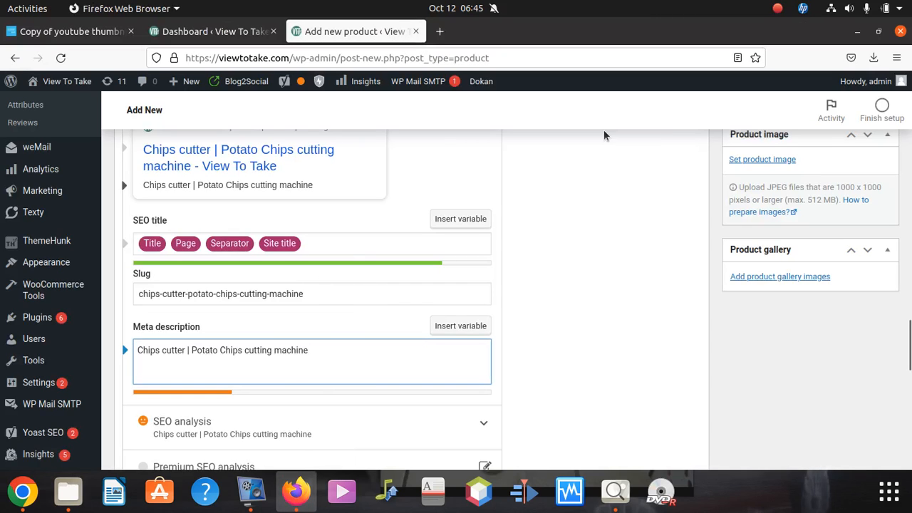
scroll(506, 287, "up", 10)
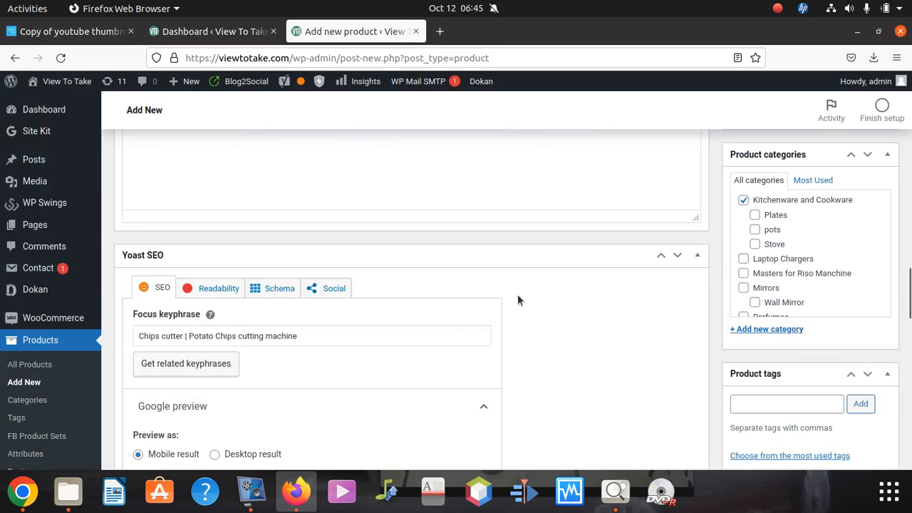
scroll(738, 303, "down", 10)
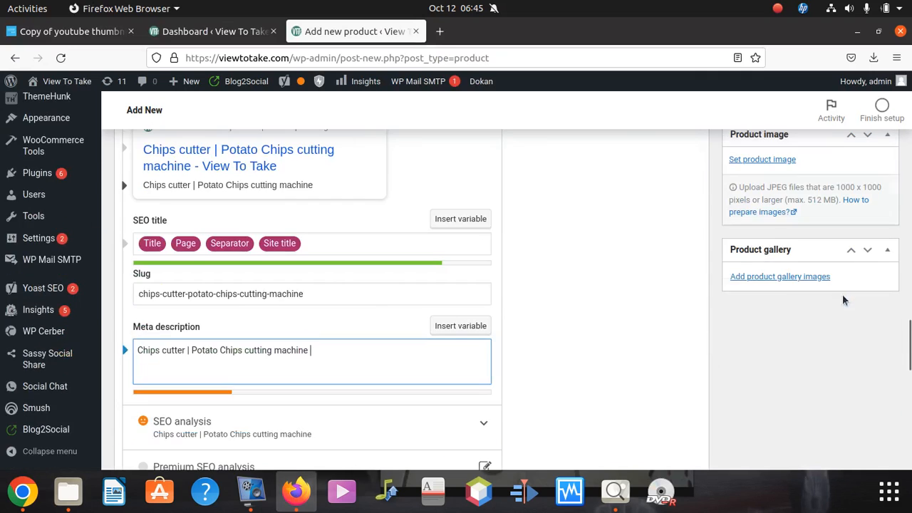
scroll(779, 244, "up", 2)
left_click(758, 231)
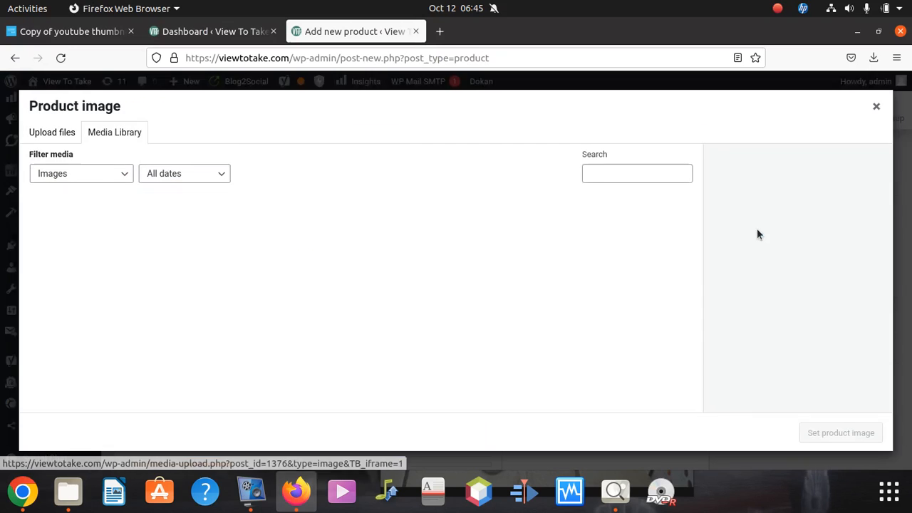
left_click(477, 292)
left_click(322, 145)
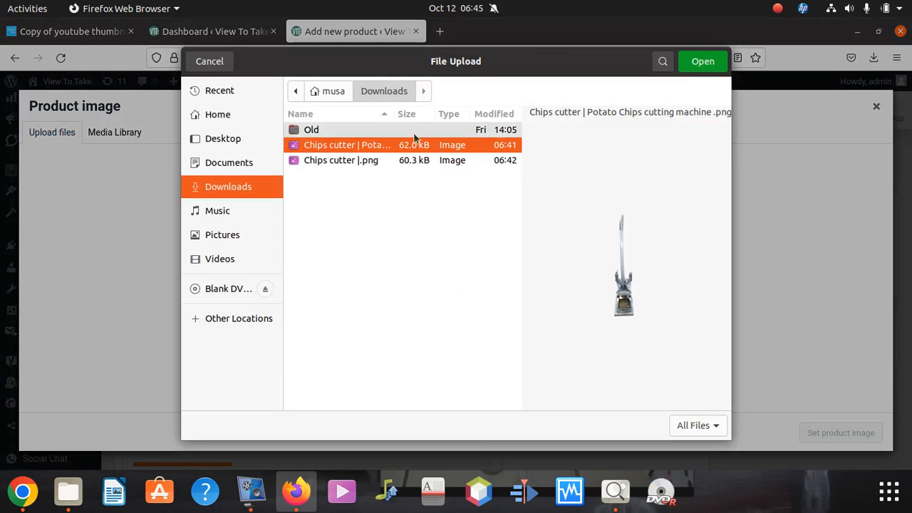
left_click(714, 63)
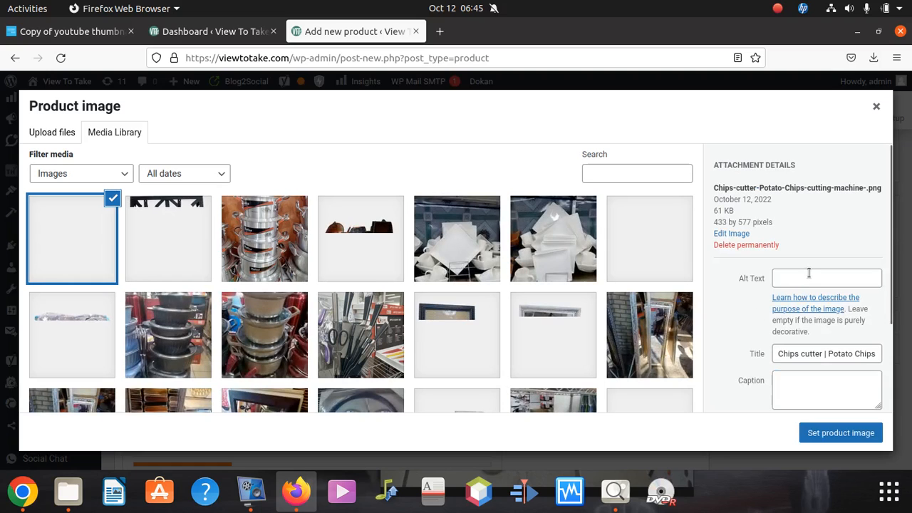
- Paste "Chips cutter | Potato Chips cutting machine" as the uploaded image's alt text and set it as the product image
left_click(814, 353)
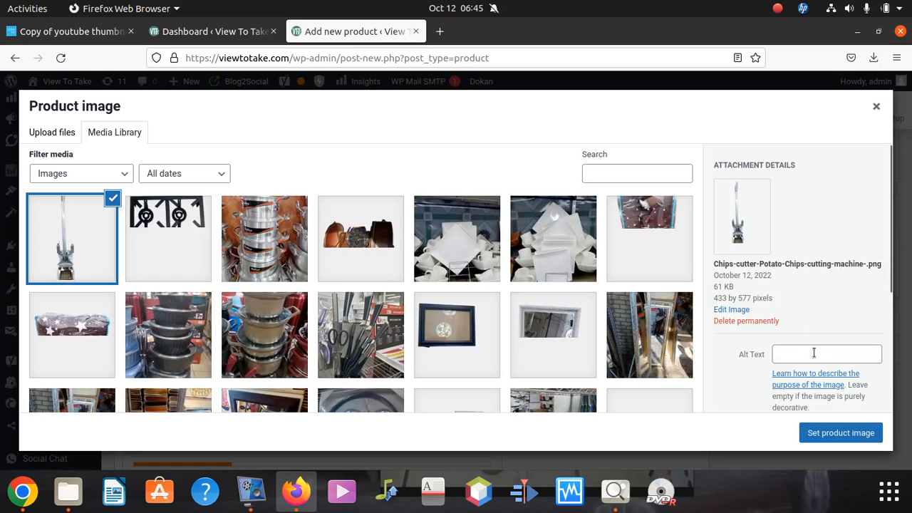
right_click(814, 353)
left_click(808, 261)
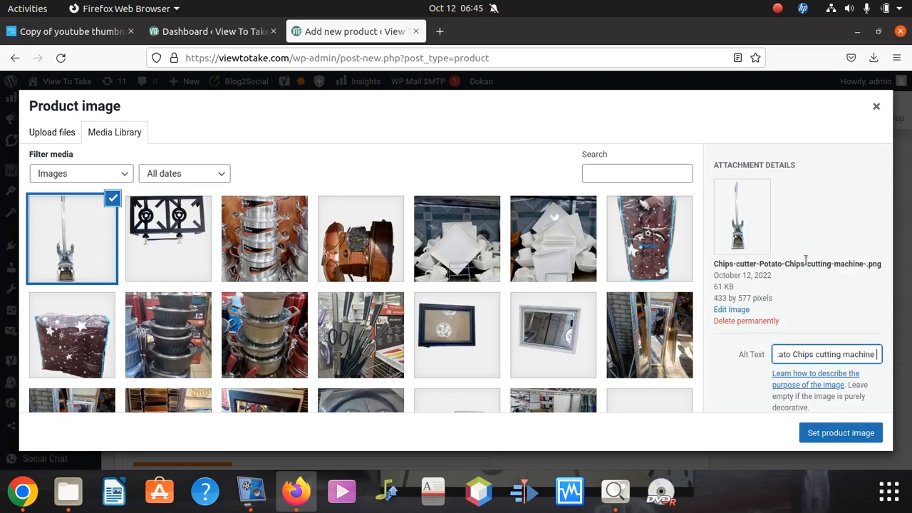
scroll(775, 318, "down", 5)
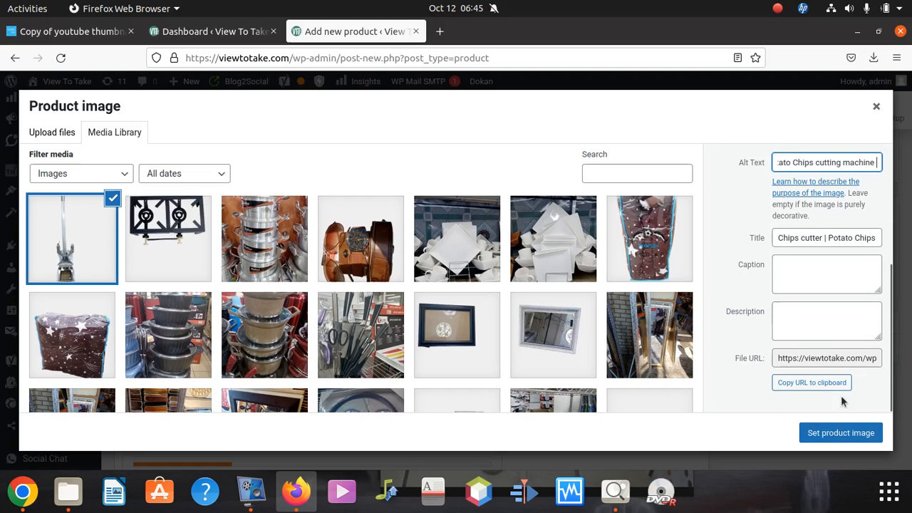
left_click(859, 436)
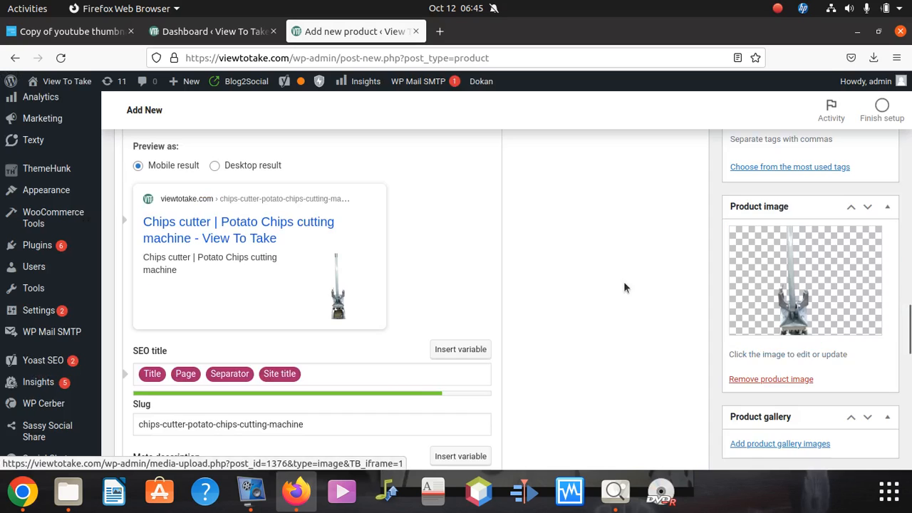
- Extend the main product description with ". If you are in food business this a the right tool for you."
scroll(224, 248, "up", 6)
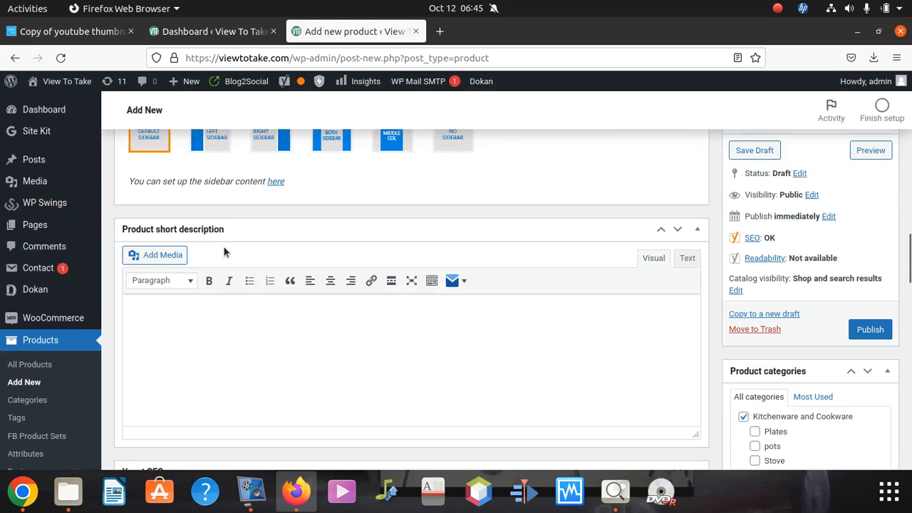
scroll(229, 243, "up", 10)
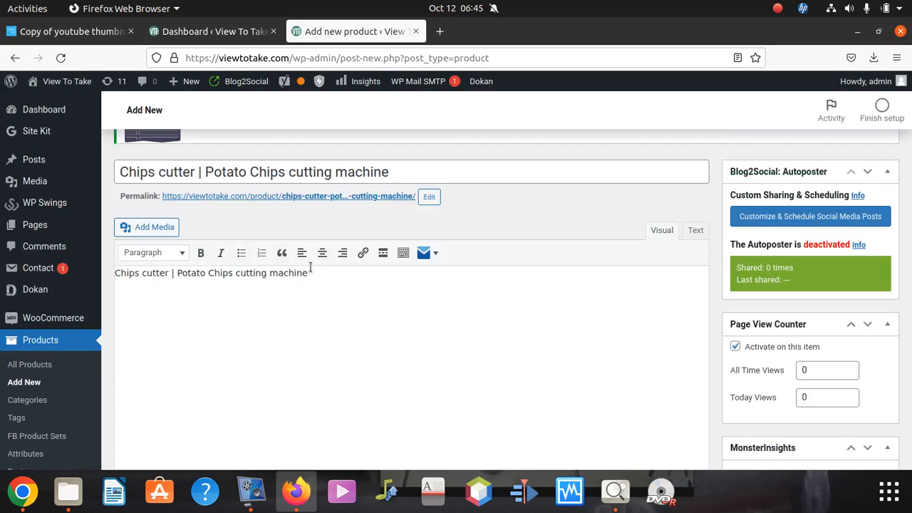
type("you are in")
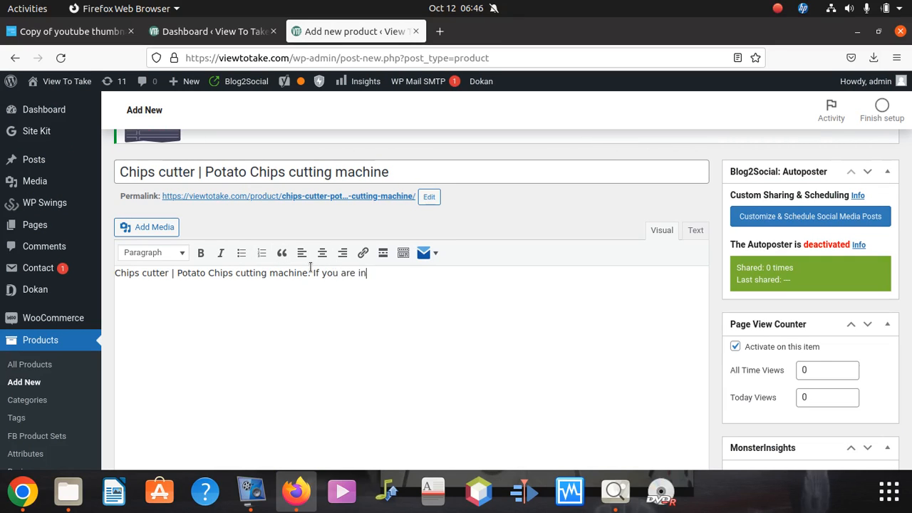
type(" food business this a the right tool for you.")
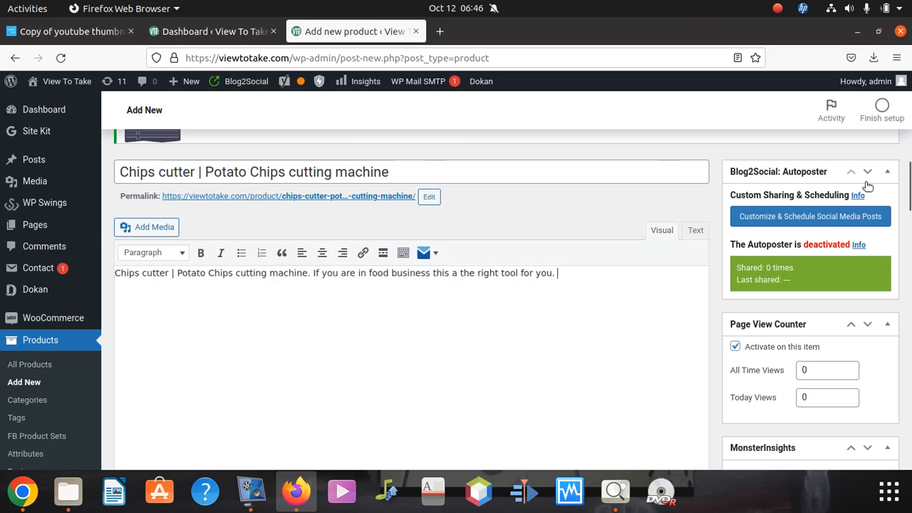
- Upload "Chips cutter |.png" from Downloads for the product gallery
scroll(773, 212, "down", 15)
scroll(747, 244, "down", 10)
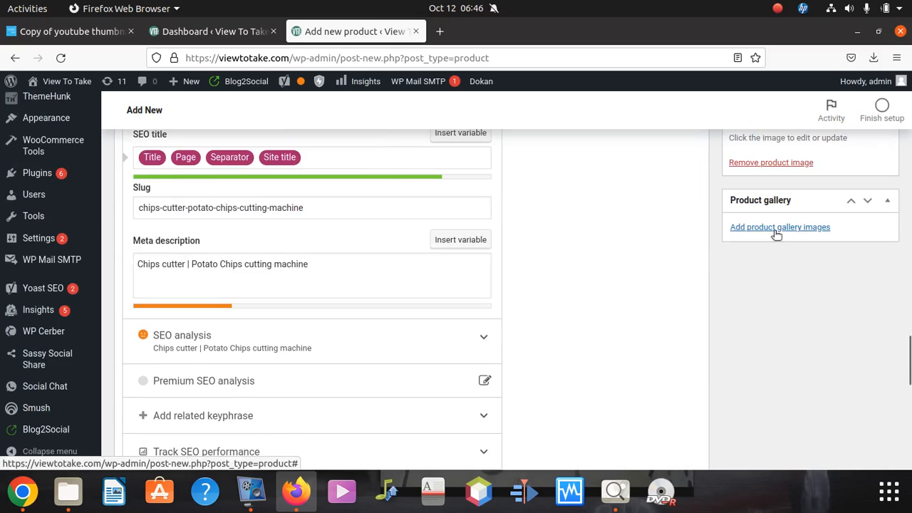
left_click(776, 233)
left_click(62, 132)
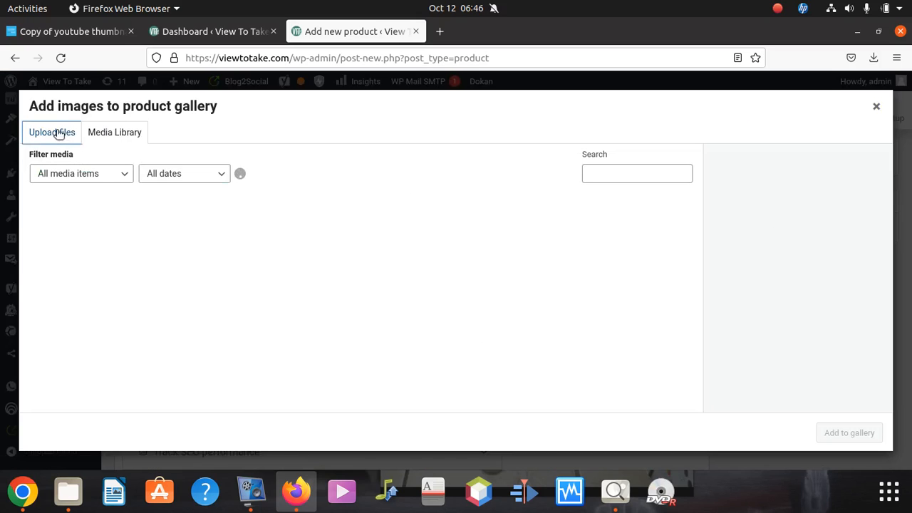
left_click(446, 305)
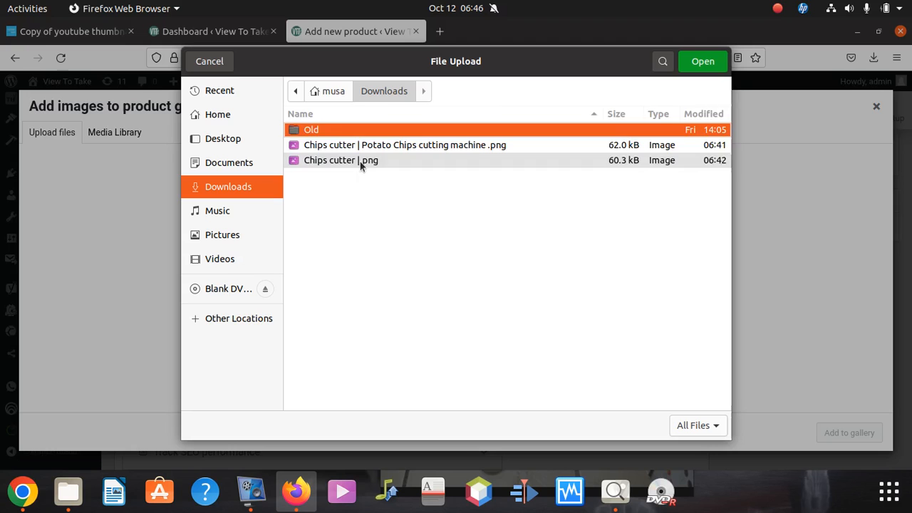
left_click(360, 161)
left_click(703, 62)
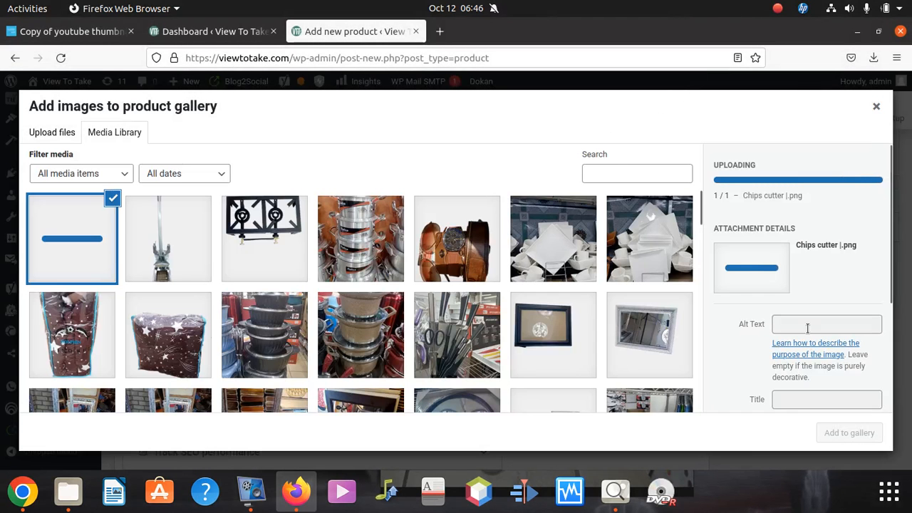
- Paste "Chips cutter | Potato Chips cutting machine" as the alt text of the uploaded gallery image
left_click(806, 290)
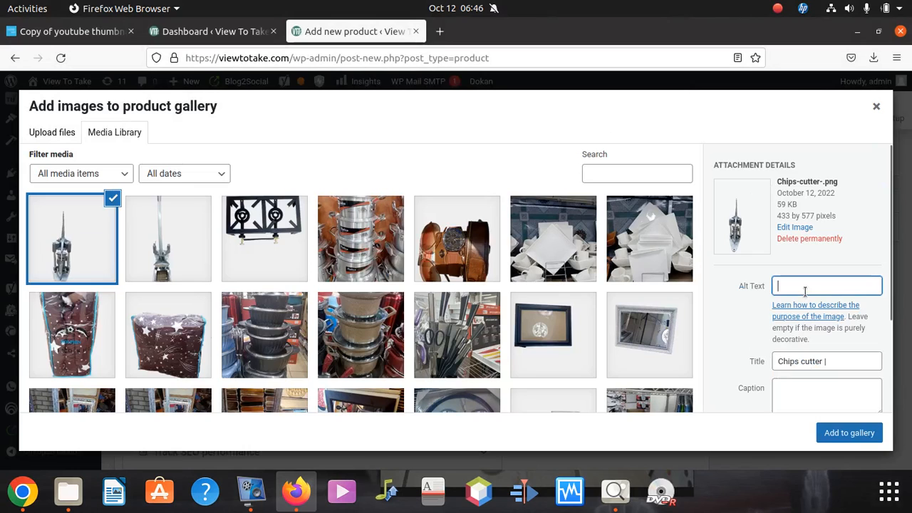
right_click(806, 293)
left_click(784, 367)
scroll(809, 364, "down", 3)
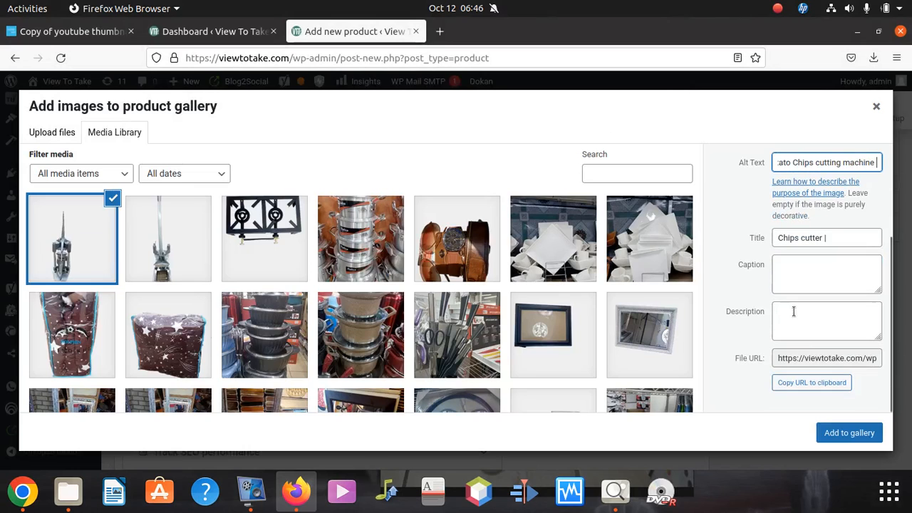
- Add the selected chips cutter image to the product gallery and set the product's regular price to 1500
left_click(849, 434)
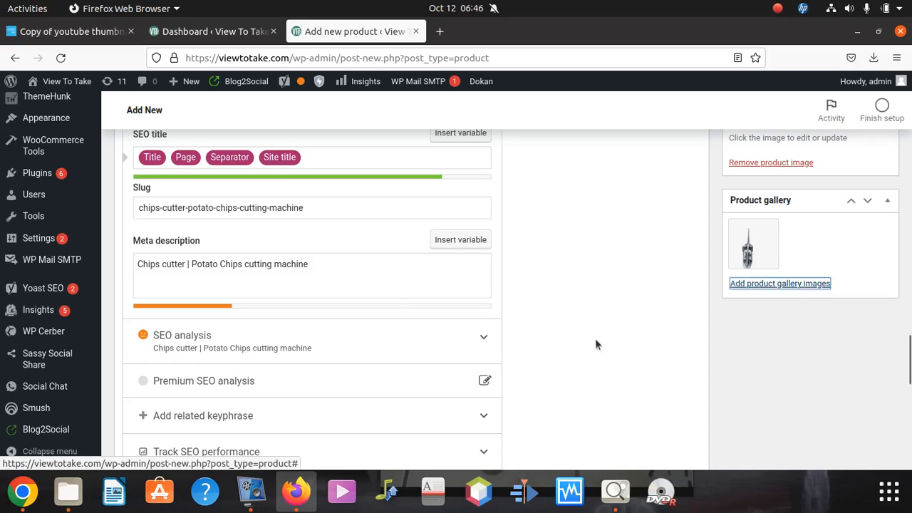
scroll(397, 304, "down", 5)
left_click(378, 291)
type("1500")
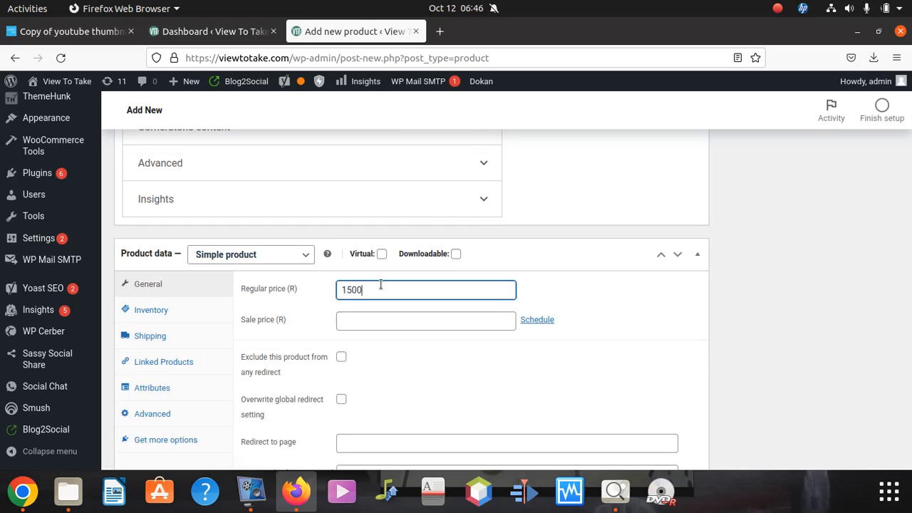
scroll(454, 311, "down", 3)
scroll(450, 326, "up", 2)
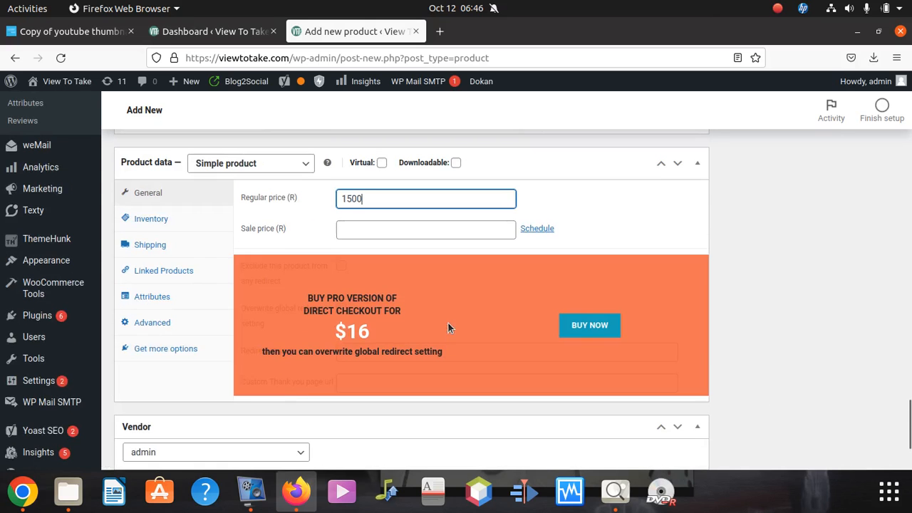
- Review the completed product form and publish the chips cutter product
scroll(448, 323, "up", 10)
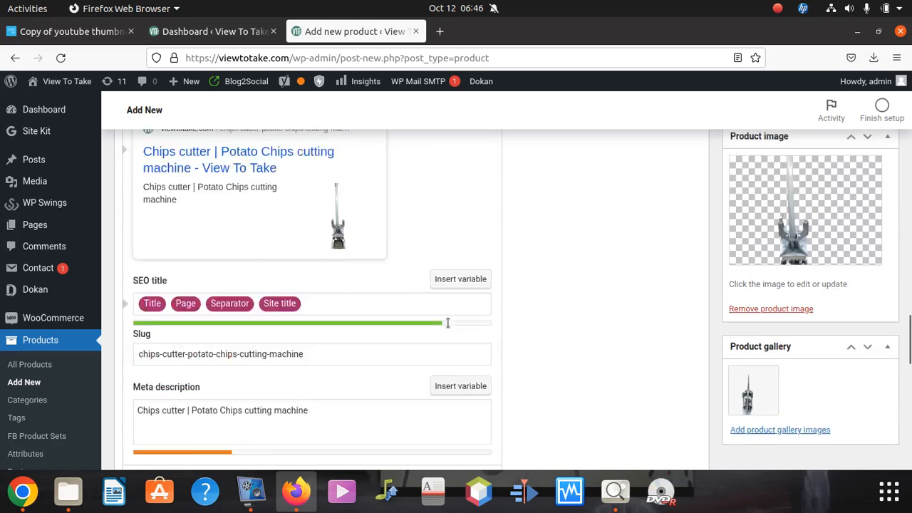
scroll(447, 323, "up", 1)
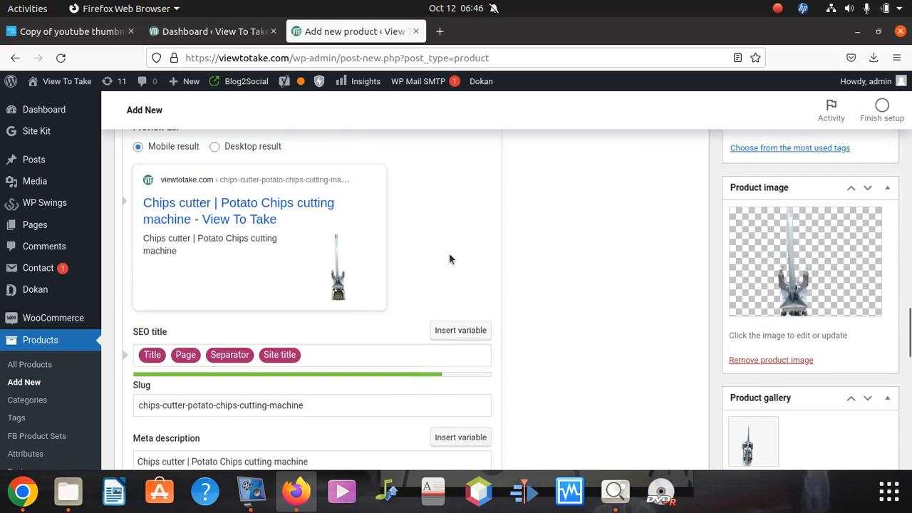
scroll(389, 285, "up", 5)
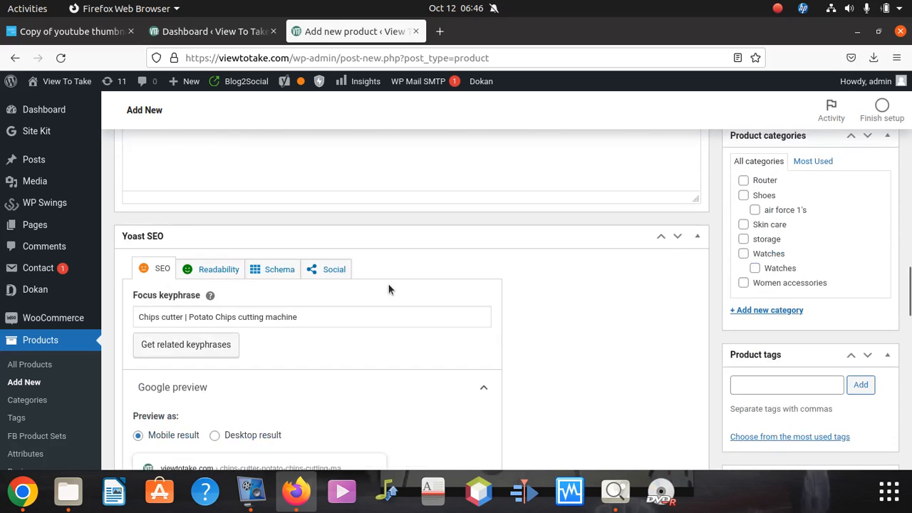
scroll(389, 290, "down", 20)
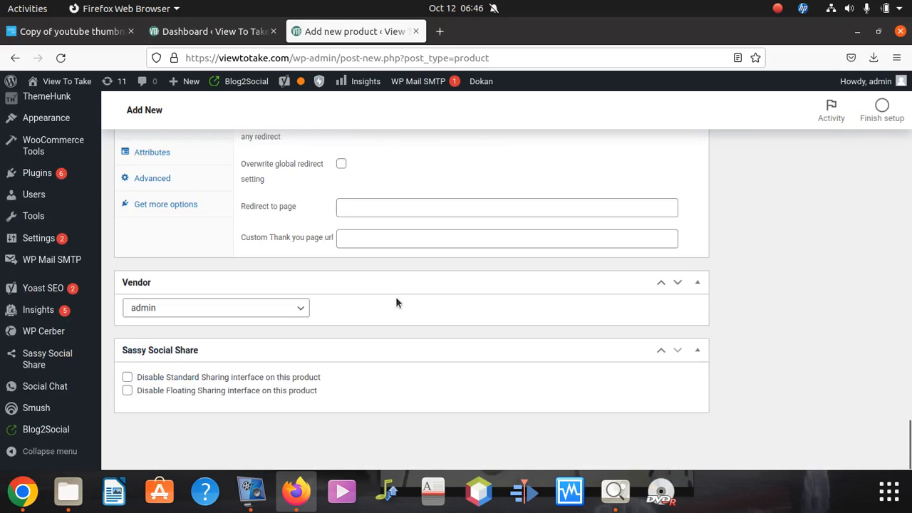
scroll(395, 297, "up", 15)
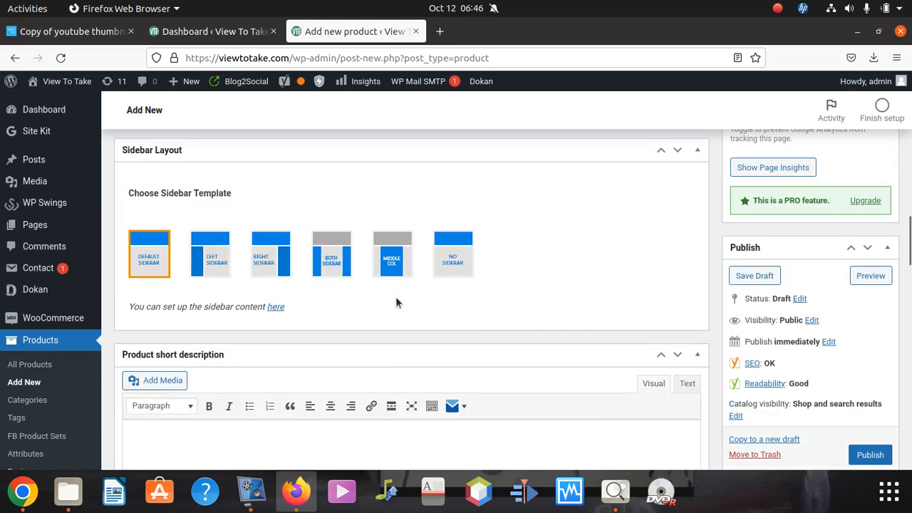
scroll(680, 308, "down", 3)
left_click(871, 309)
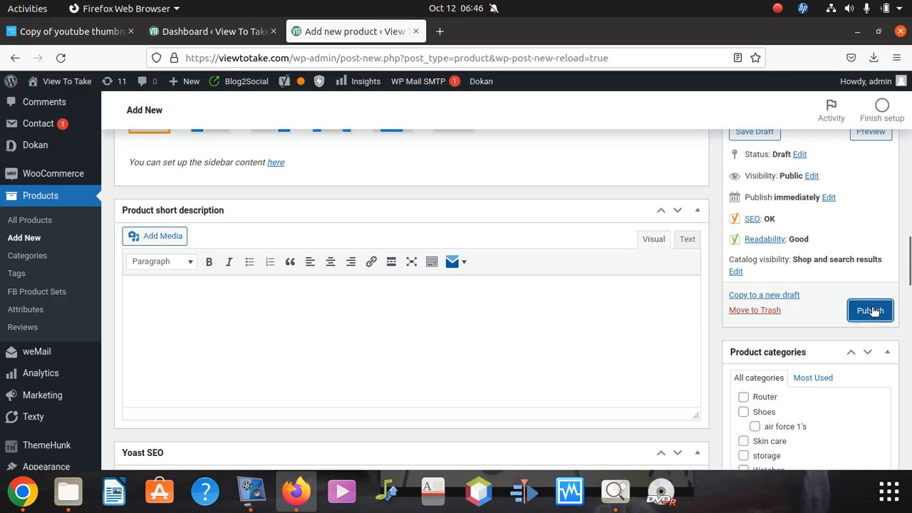
scroll(780, 332, "down", 4)
scroll(780, 332, "up", 2)
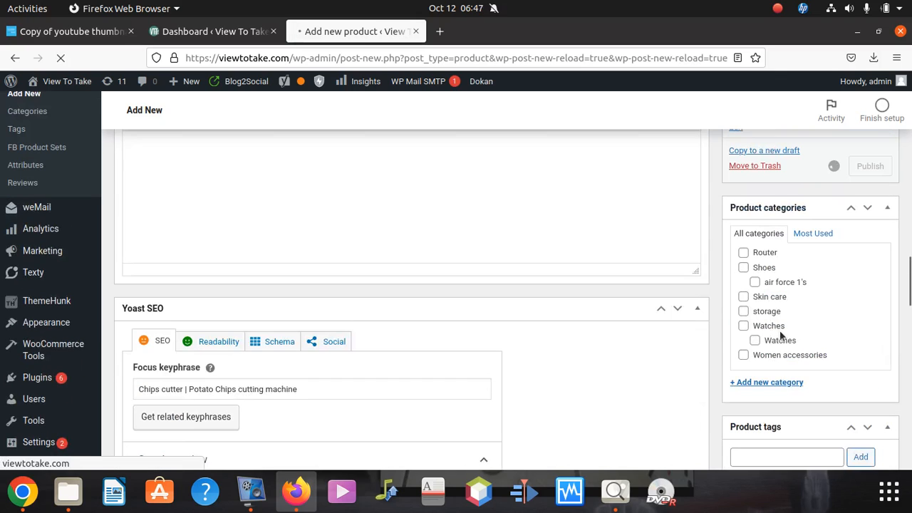
scroll(768, 337, "up", 2)
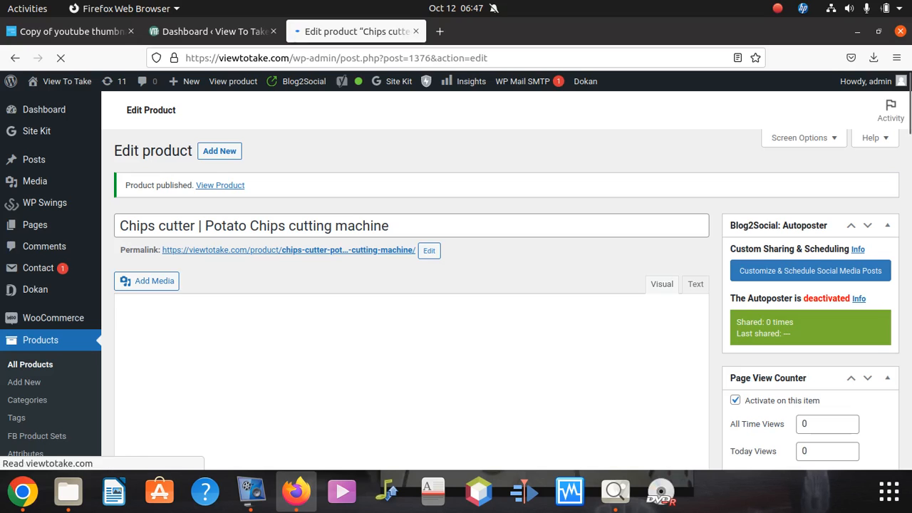
- Open the storefront at viewtotake.com and examine how the chips cutter listing appears among the shop's latest products
scroll(212, 258, "down", 15)
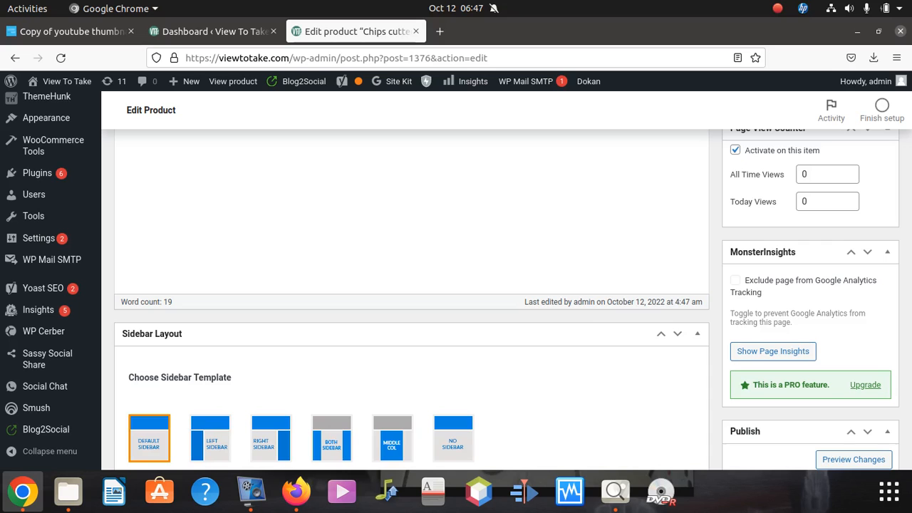
scroll(348, 194, "up", 4)
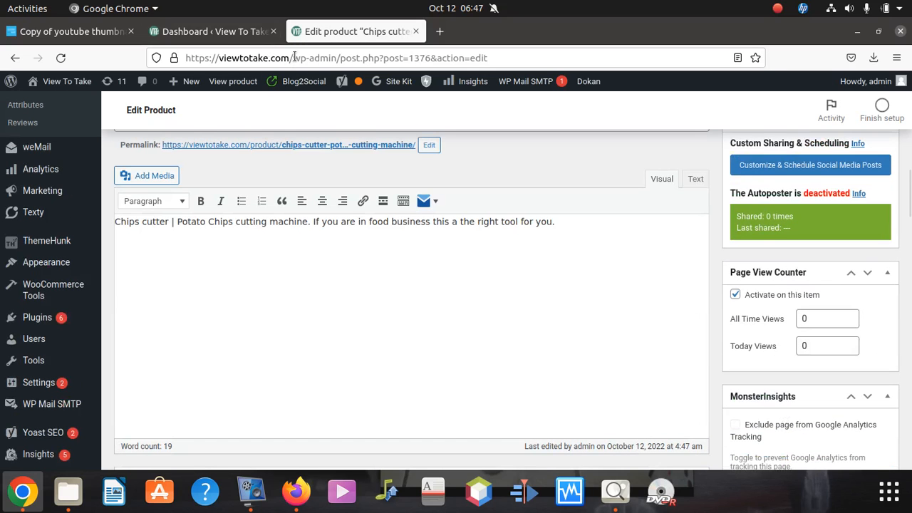
left_click_drag(294, 57, 603, 82)
key("BackSpace")
key("Return")
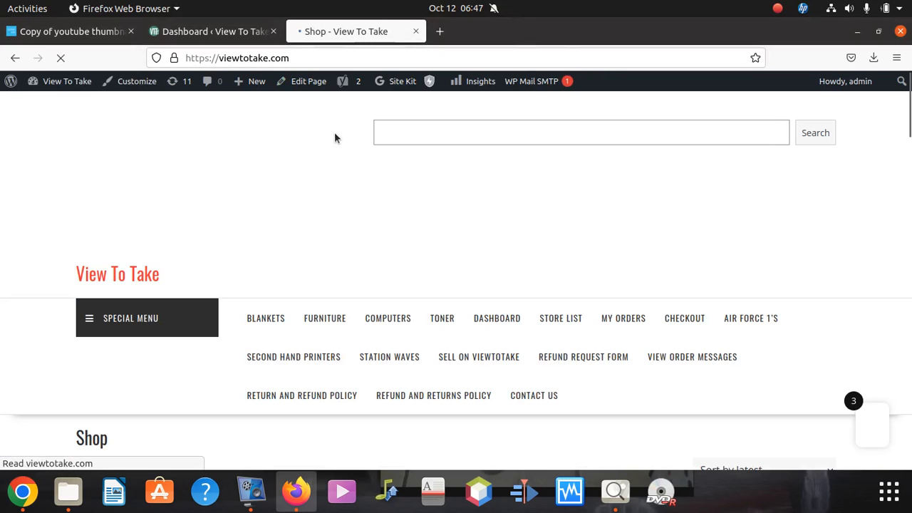
scroll(418, 206, "down", 3)
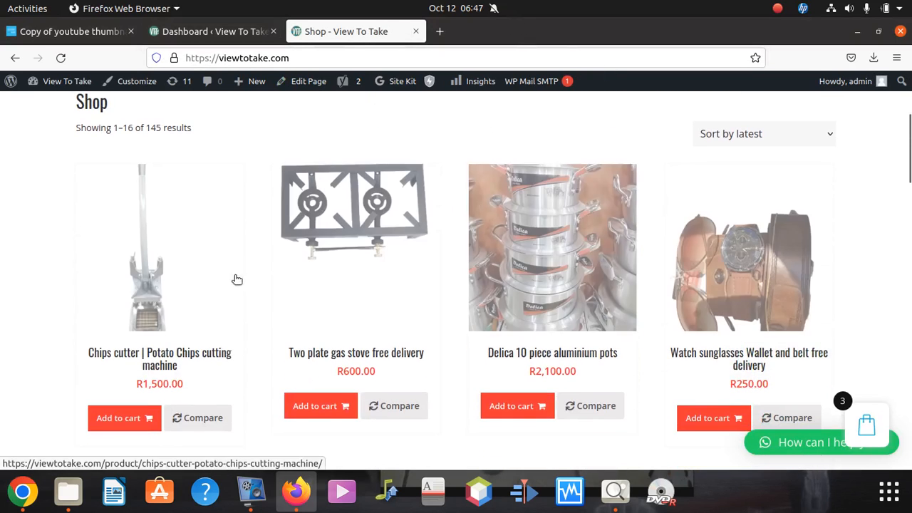
scroll(285, 306, "up", 2)
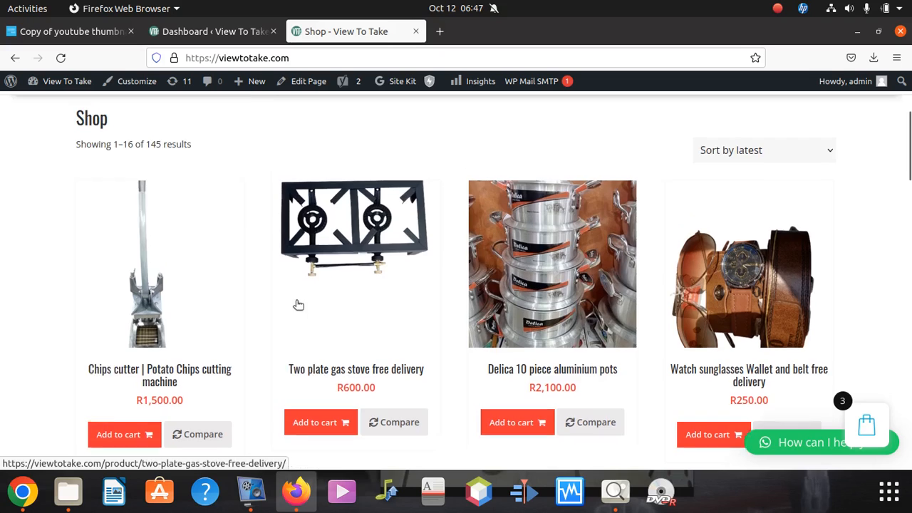
scroll(204, 352, "down", 2)
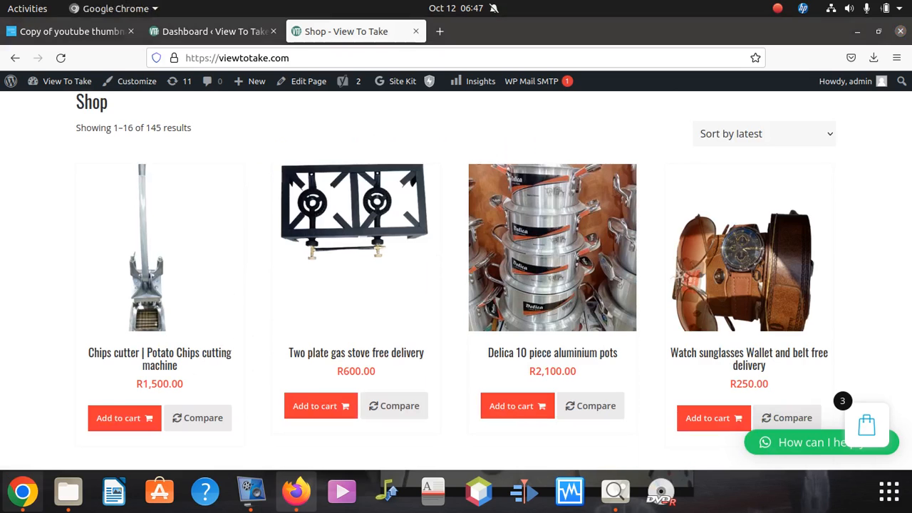
scroll(407, 340, "down", 3)
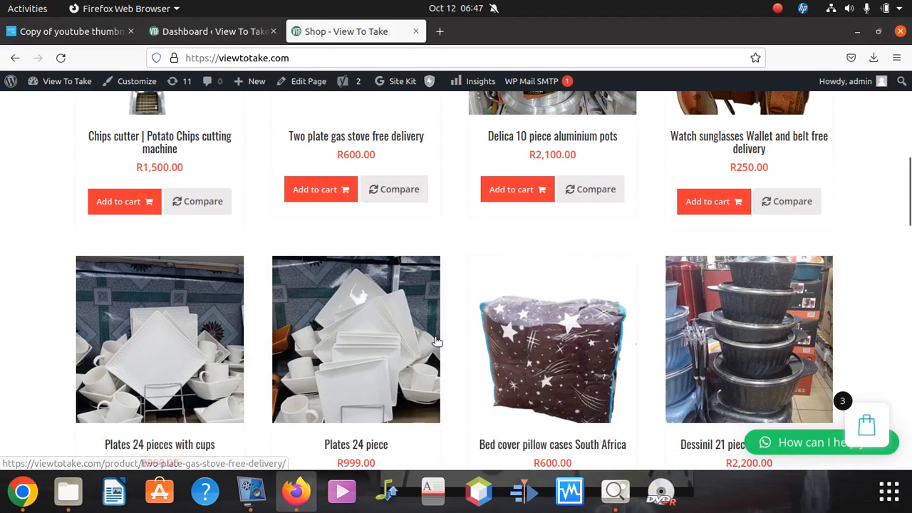
scroll(324, 344, "up", 3)
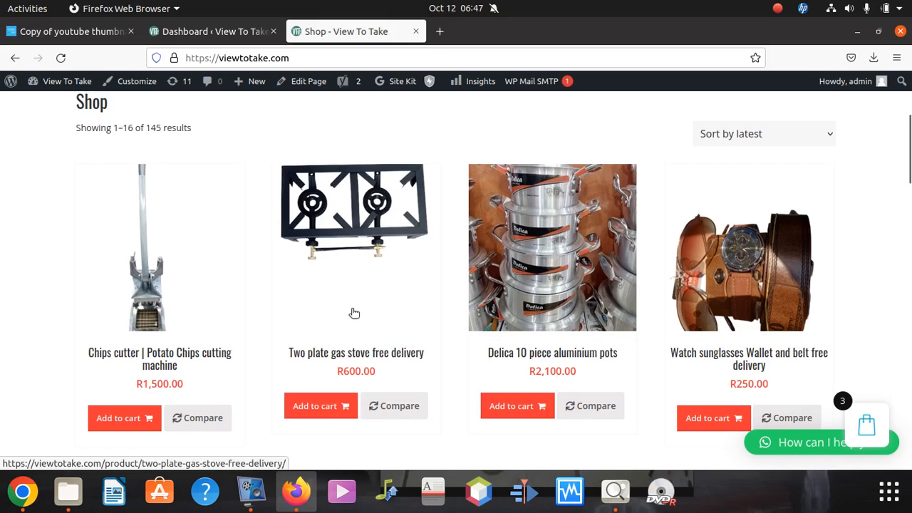